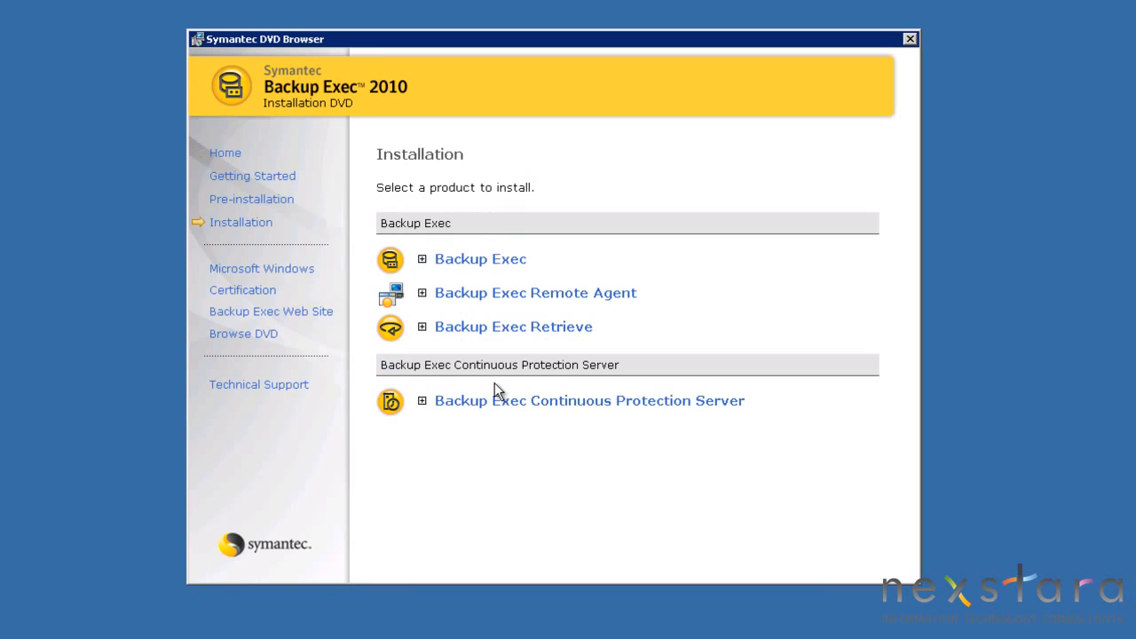
- Start the Backup Exec installation, accept the license agreement, and proceed with a local install of Backup Exec software and options
click(479, 260)
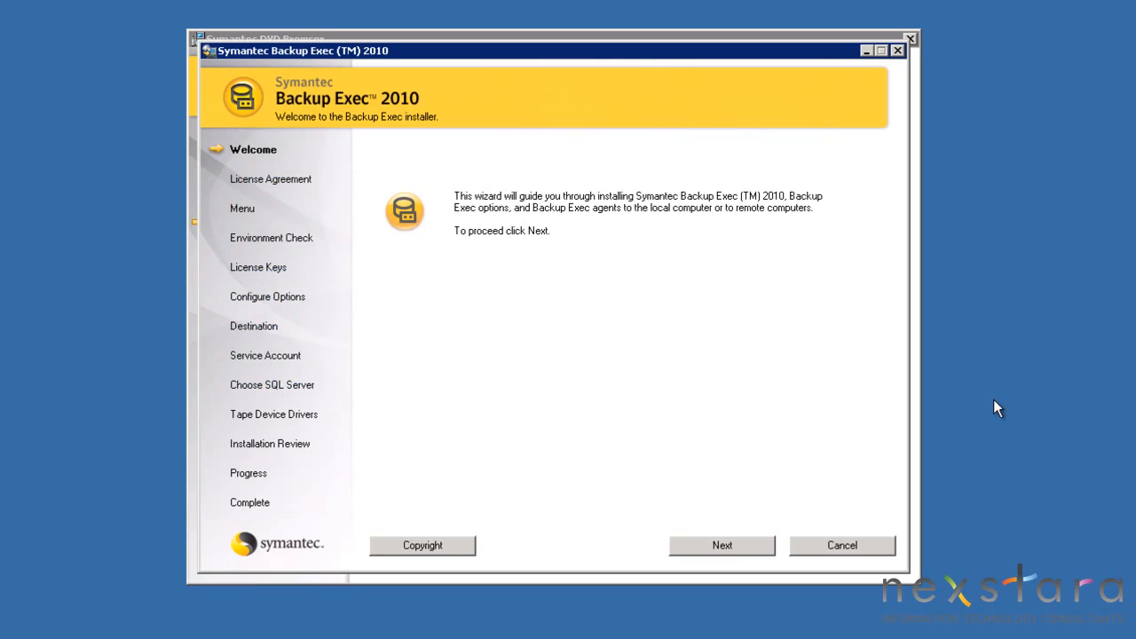
click(745, 544)
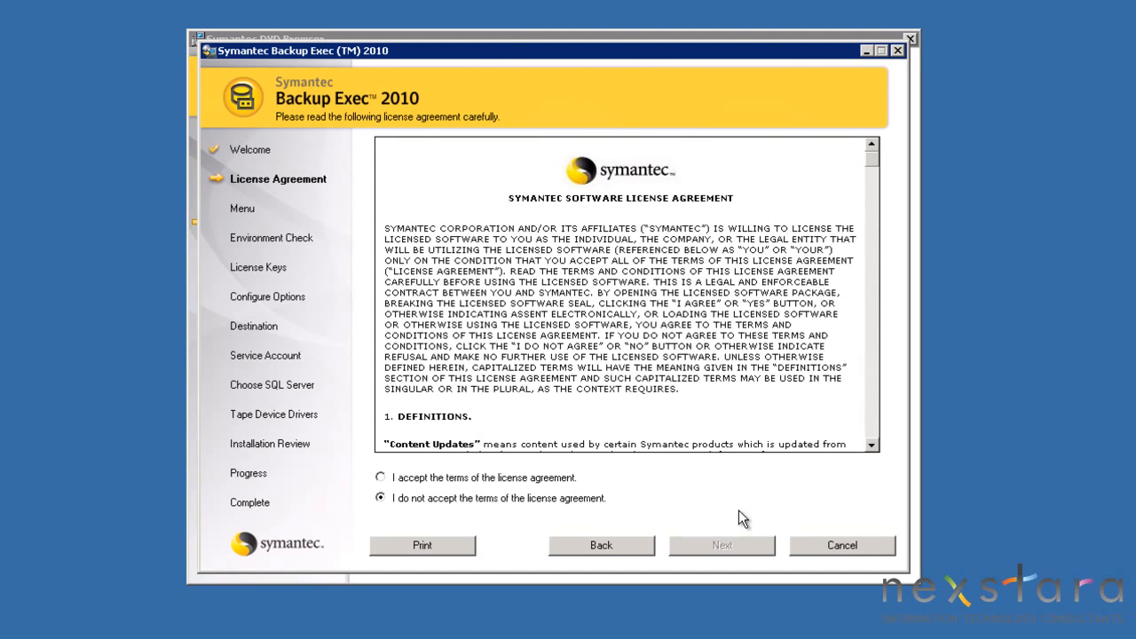
click(557, 477)
click(740, 543)
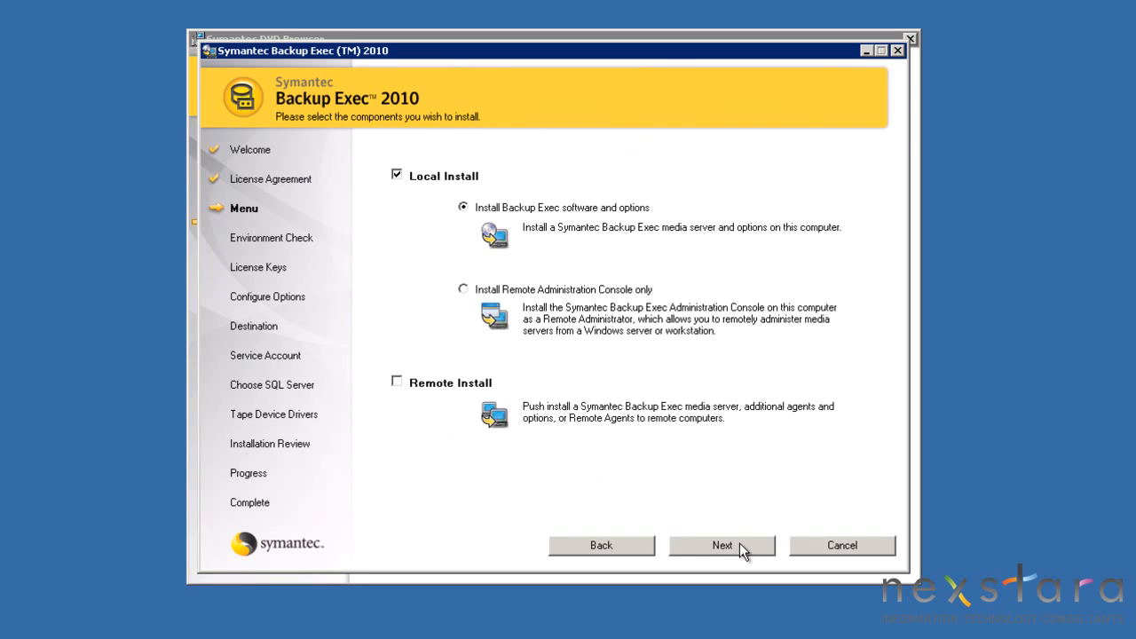
click(739, 543)
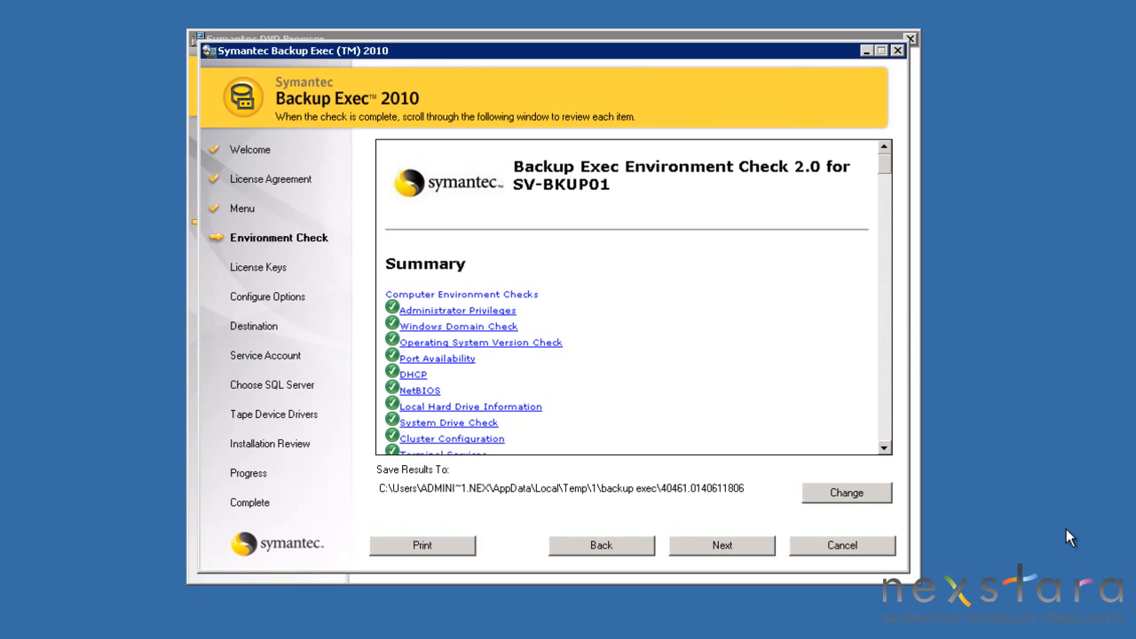
- Review the environment check results to the end, and continue with the trial version without a license key
drag(884, 171, 880, 380)
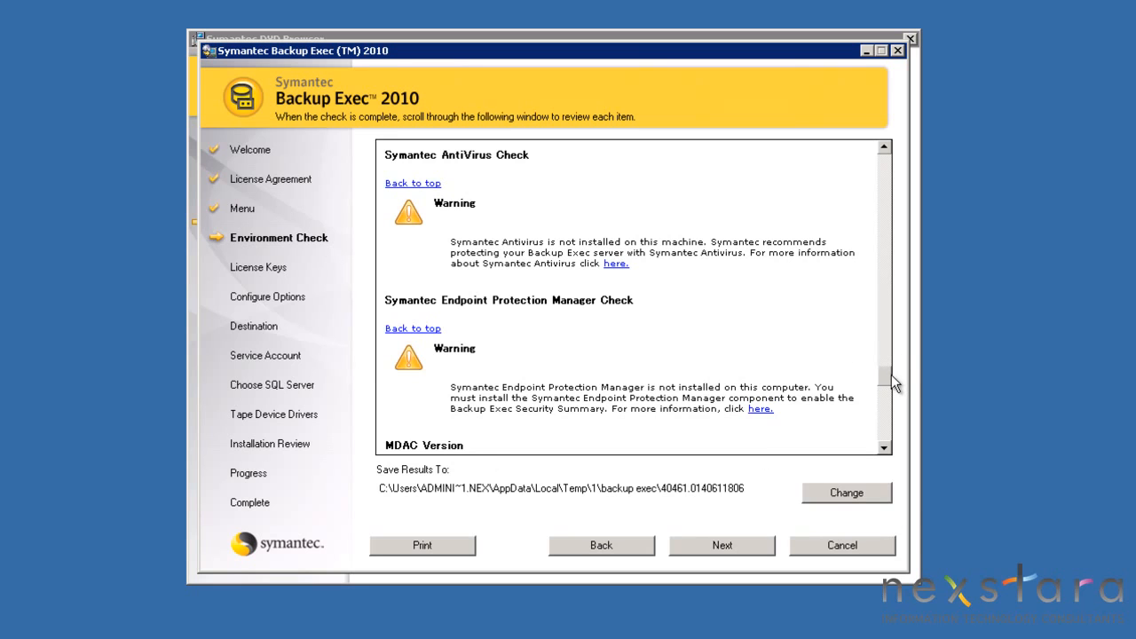
drag(889, 375, 907, 486)
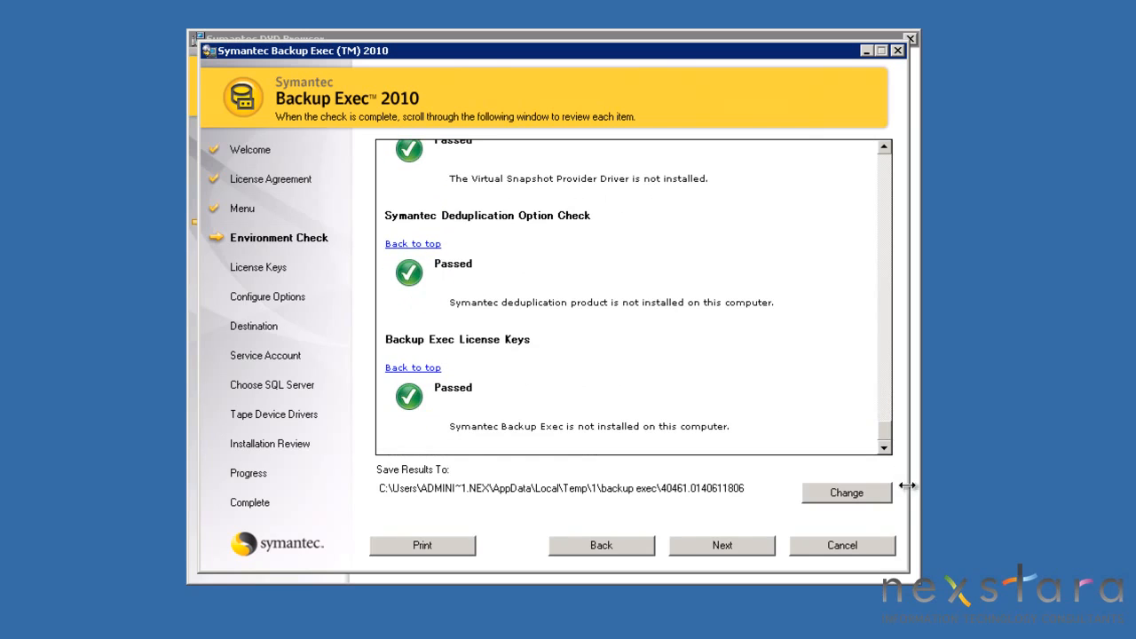
click(739, 545)
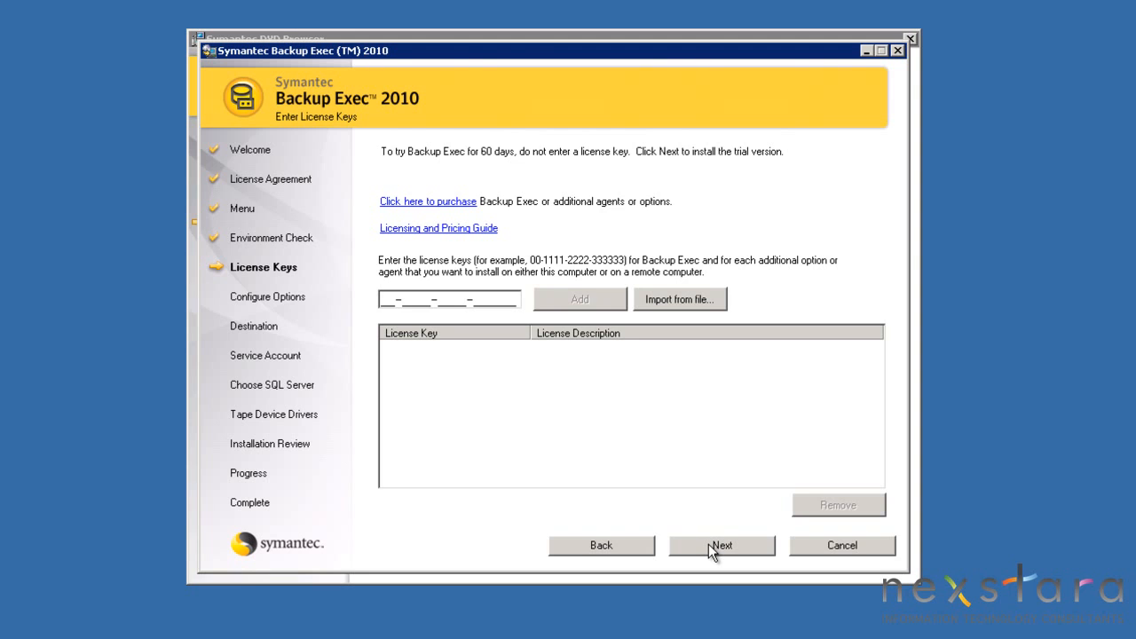
click(708, 544)
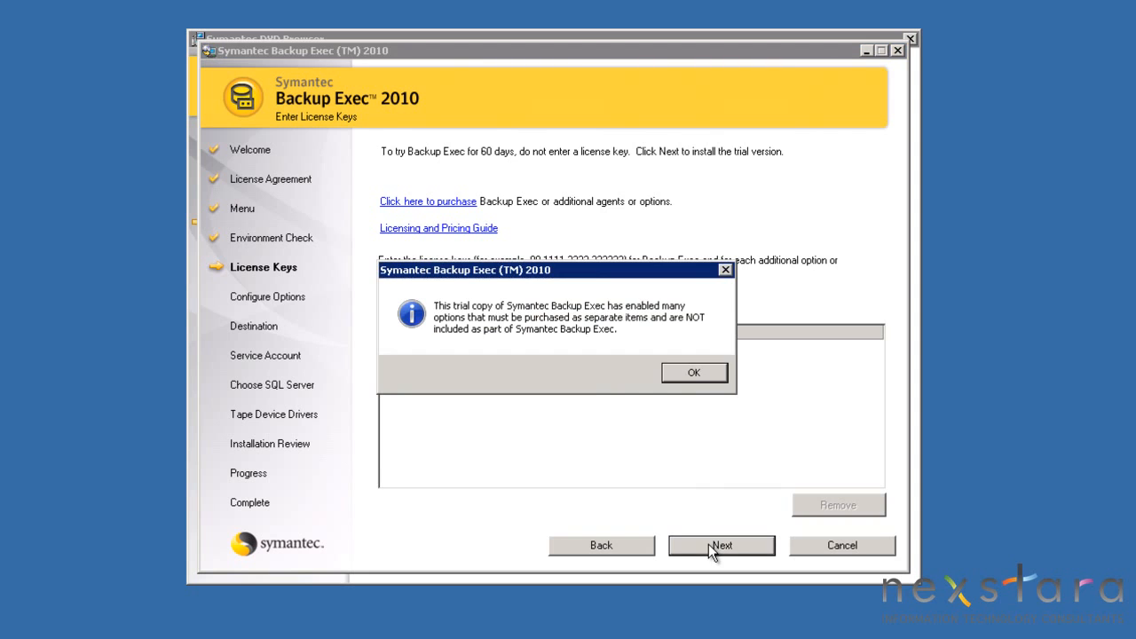
click(698, 379)
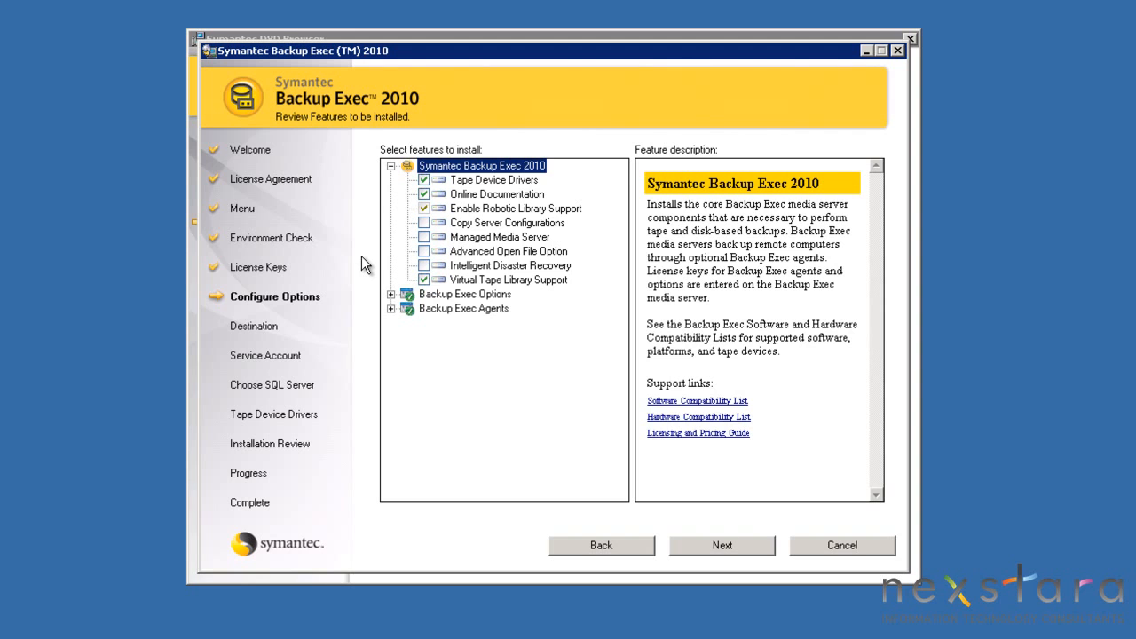
- Add the Advanced Open File Option to the features to install, and look through the Backup Exec Options group
click(425, 253)
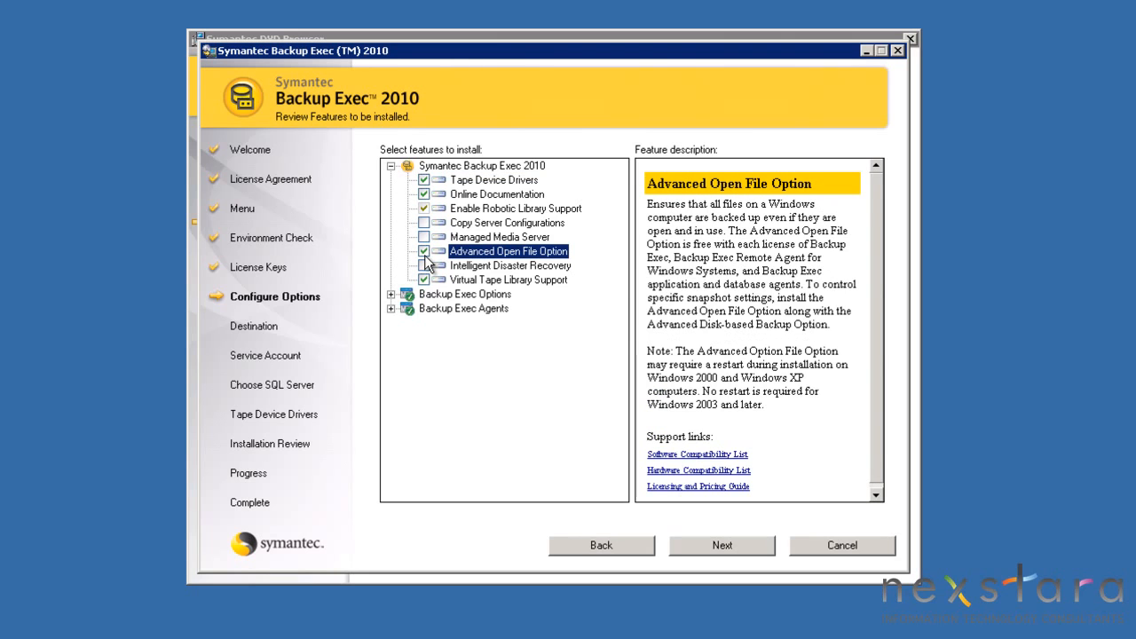
click(391, 295)
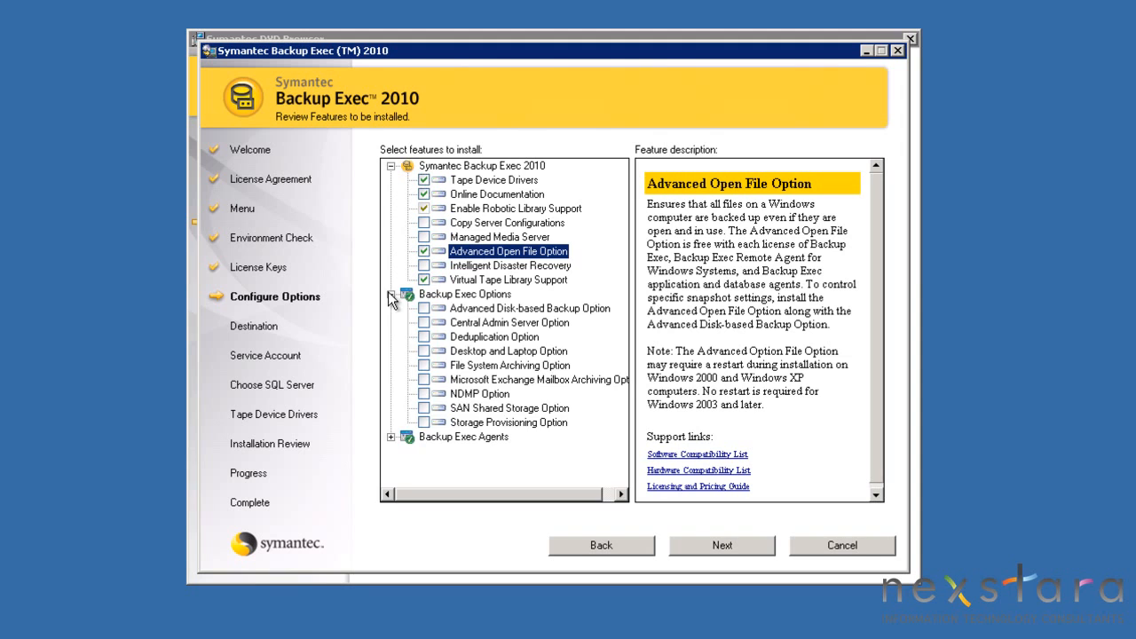
click(390, 293)
- Select the Backup Exec agents for Microsoft Exchange Server, Microsoft SQL Server, Oracle and VMware Virtual Infrastructure, and accept the feature selection
click(390, 309)
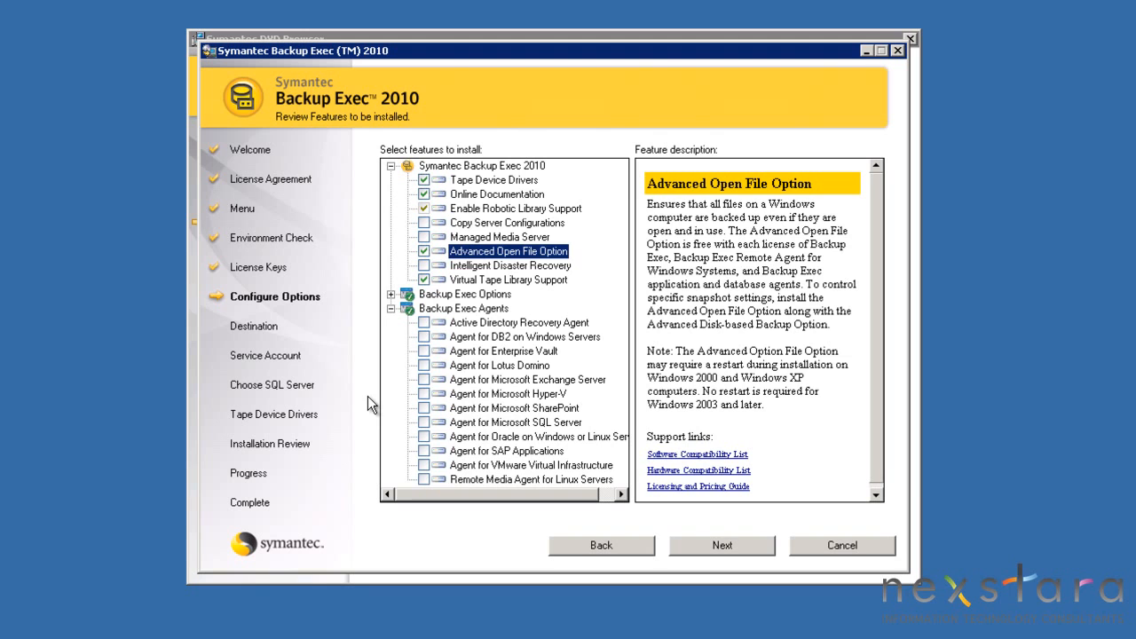
click(424, 379)
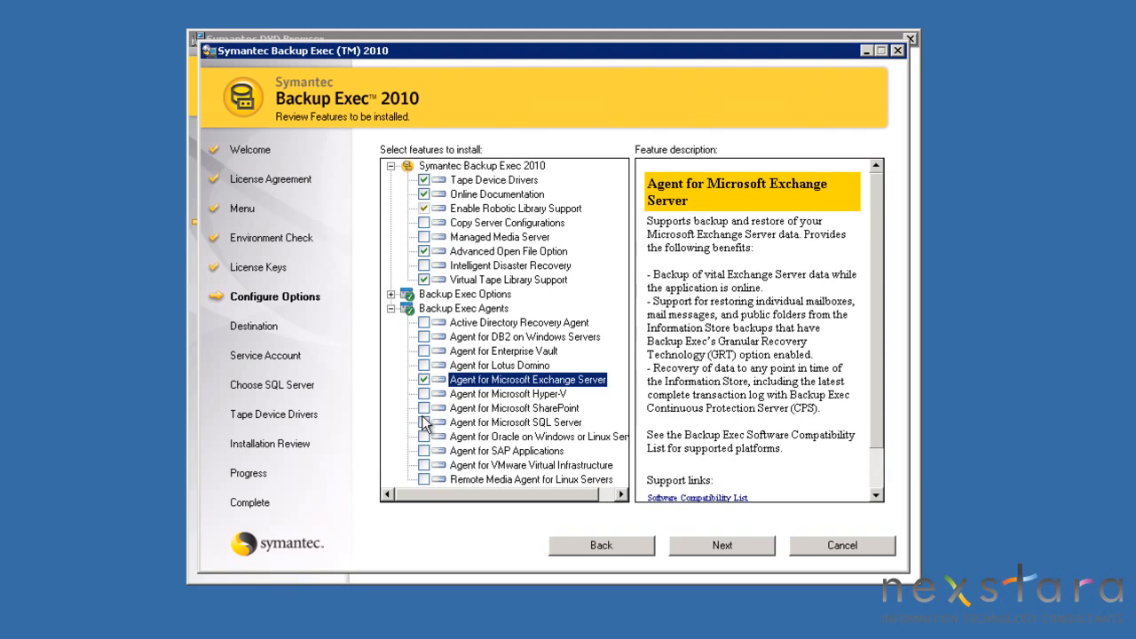
click(424, 422)
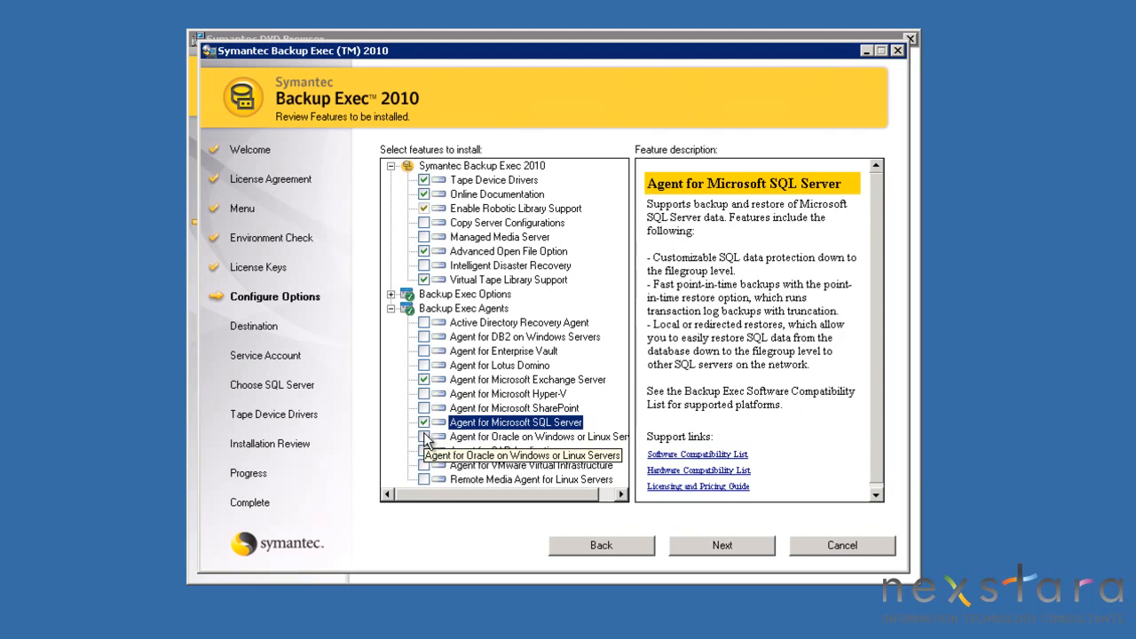
click(424, 437)
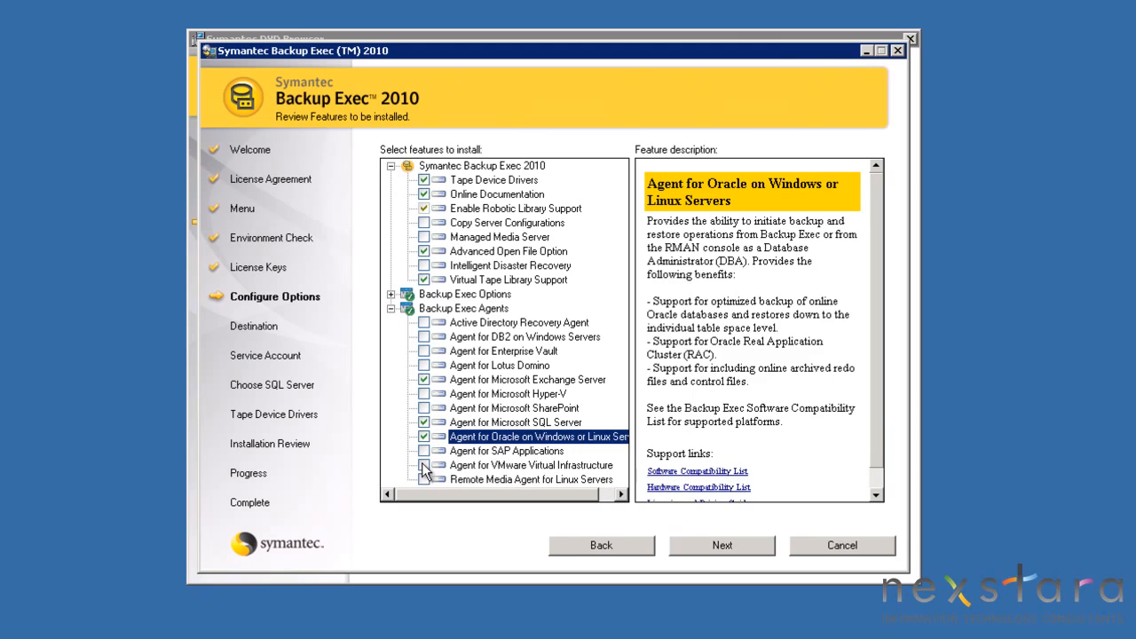
click(425, 465)
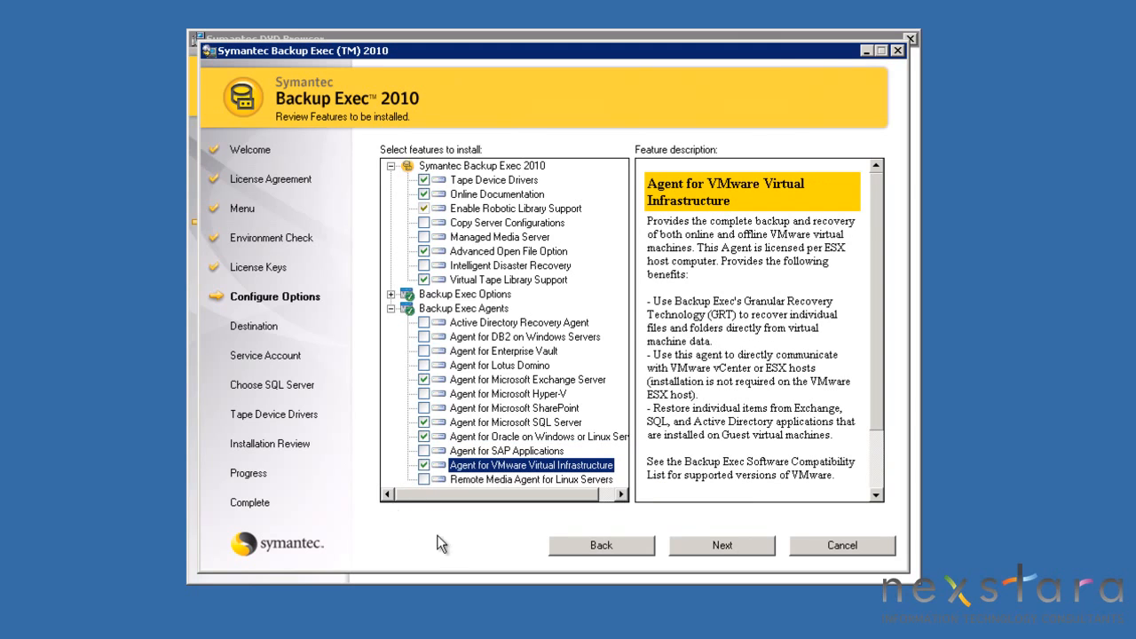
click(717, 545)
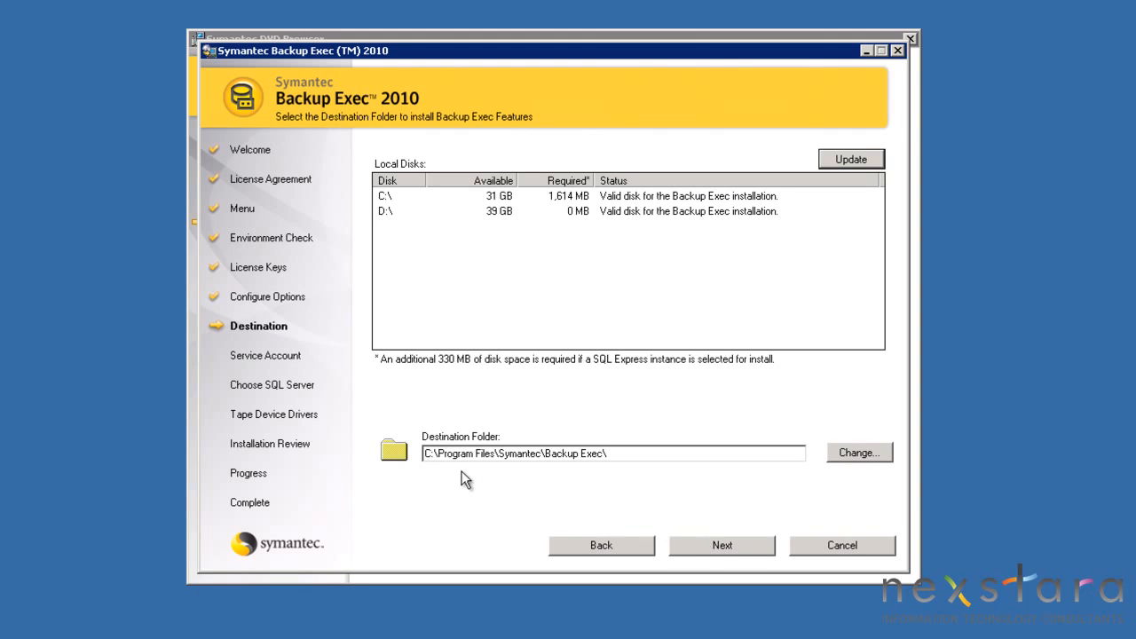
- Set the destination folder to D:\Program Files\Symantec\Backup Exec\ and continue
click(431, 454)
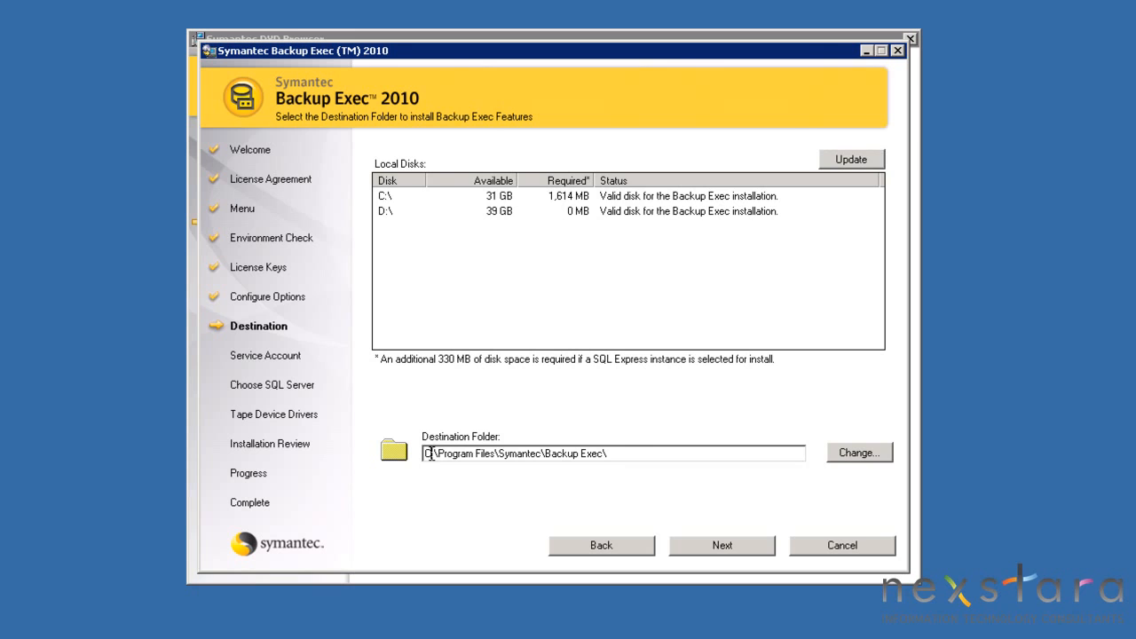
key(BackSpace)
text(D)
click(668, 458)
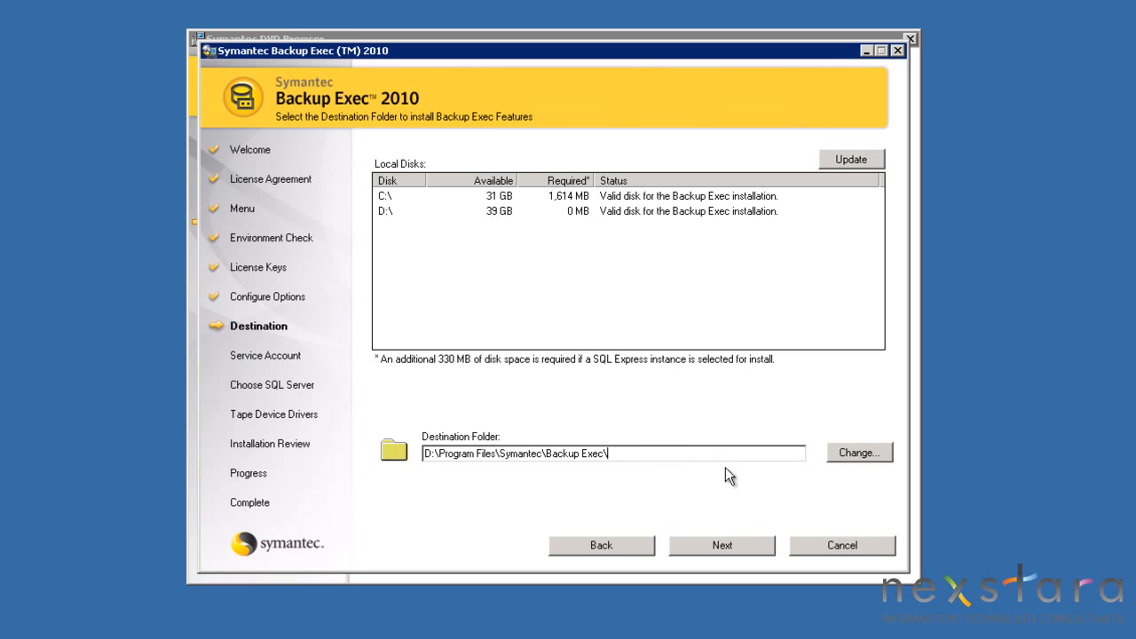
click(727, 548)
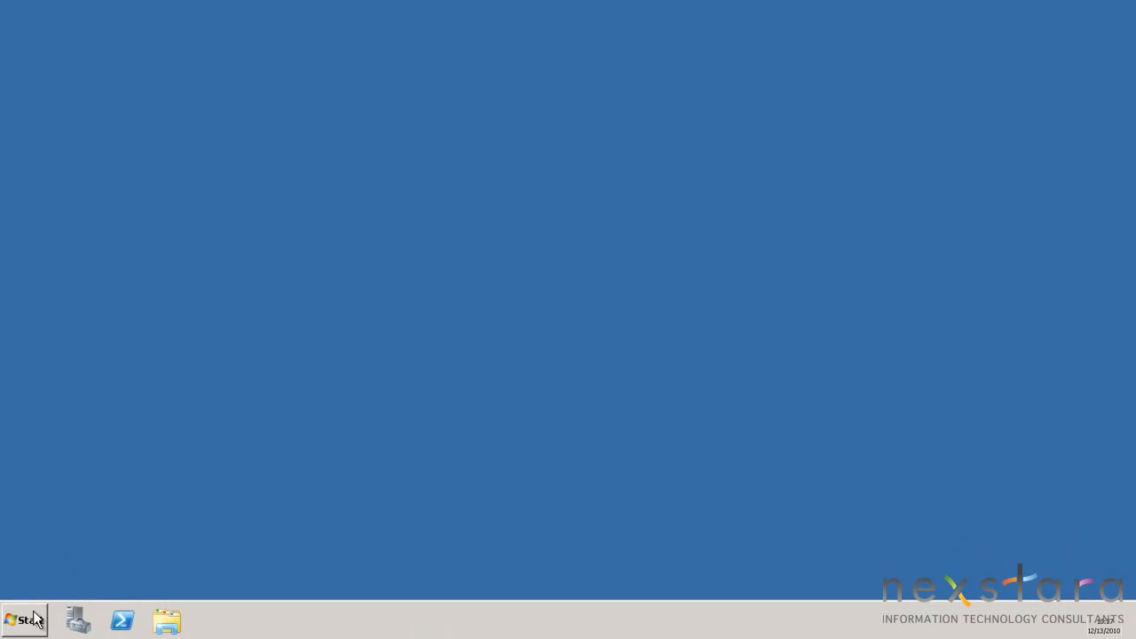
- Open Active Directory Users and Computers and begin a new user in the Service Accounts organizational unit
click(30, 624)
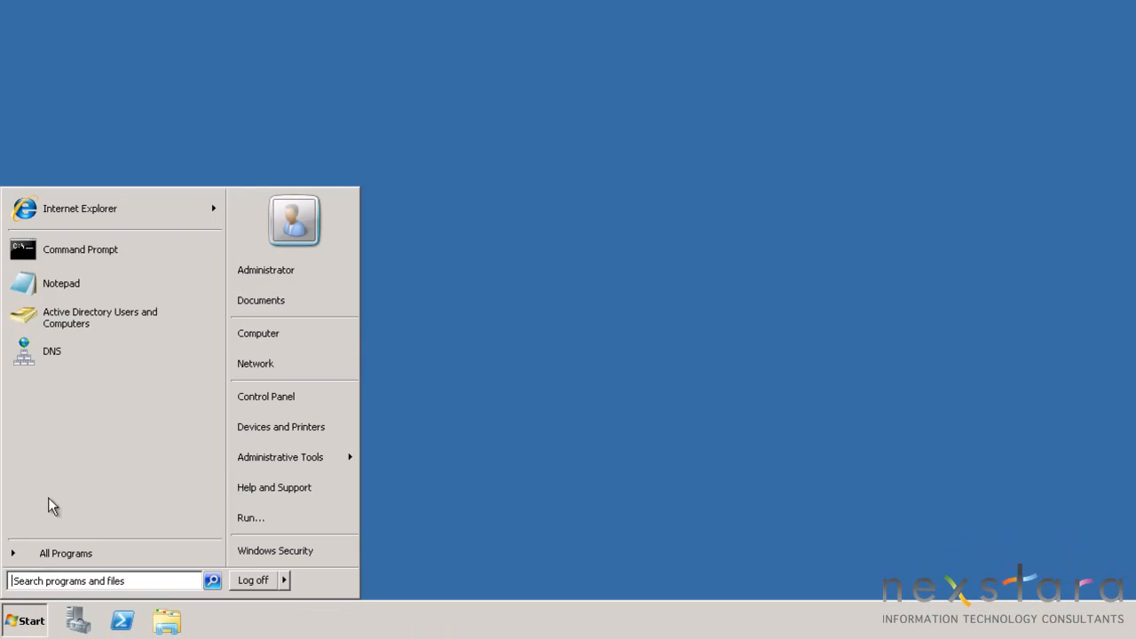
click(80, 318)
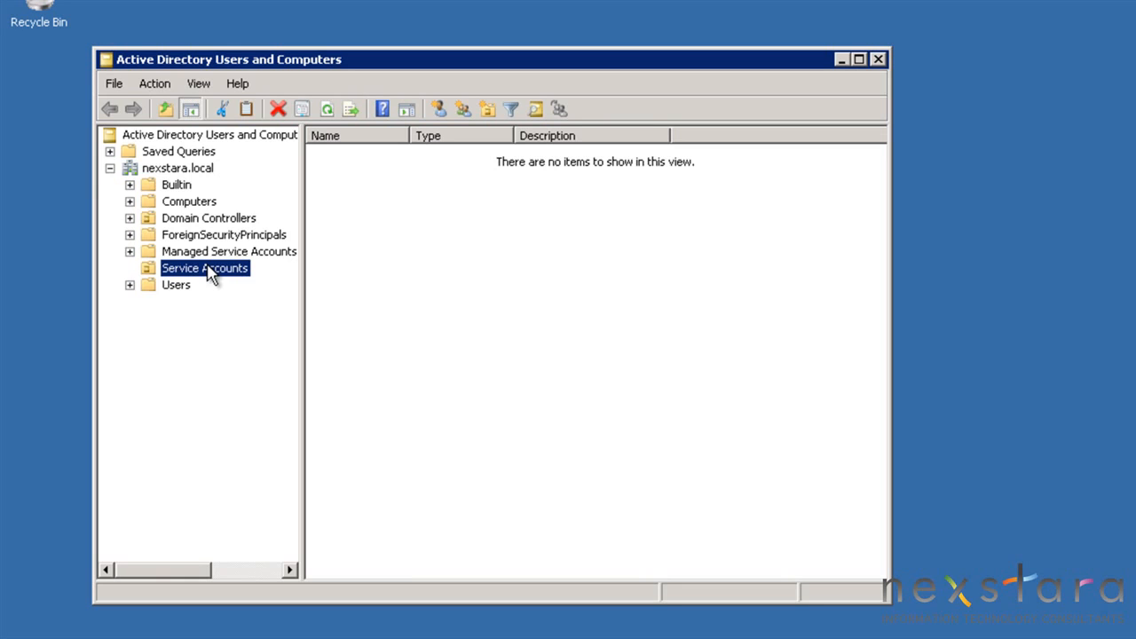
right_click(211, 273)
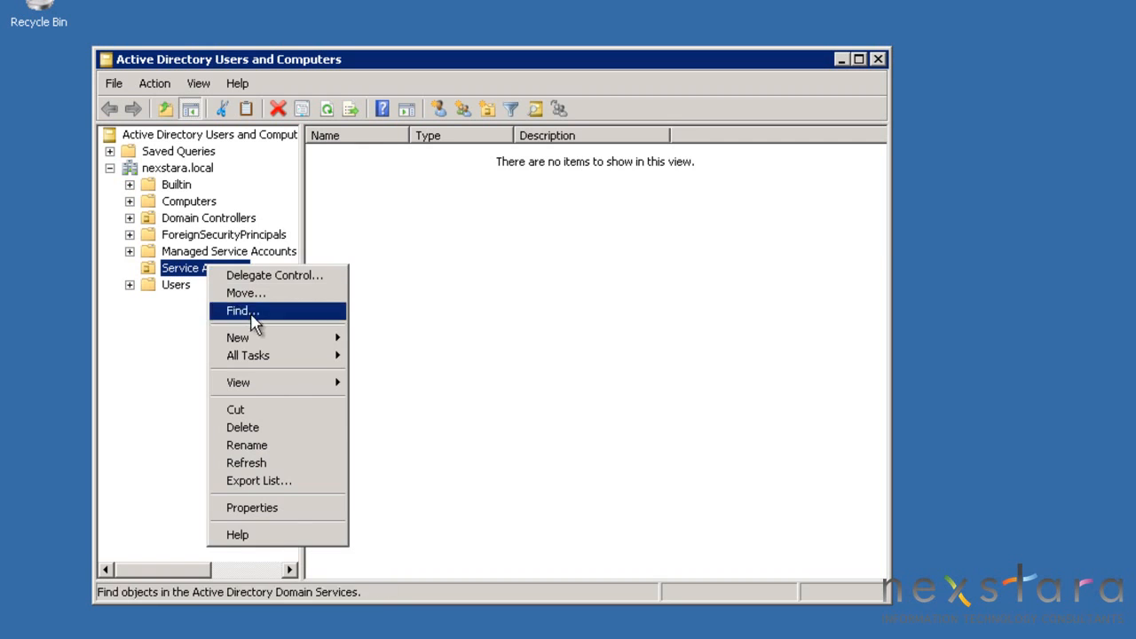
mouse_move(287, 336)
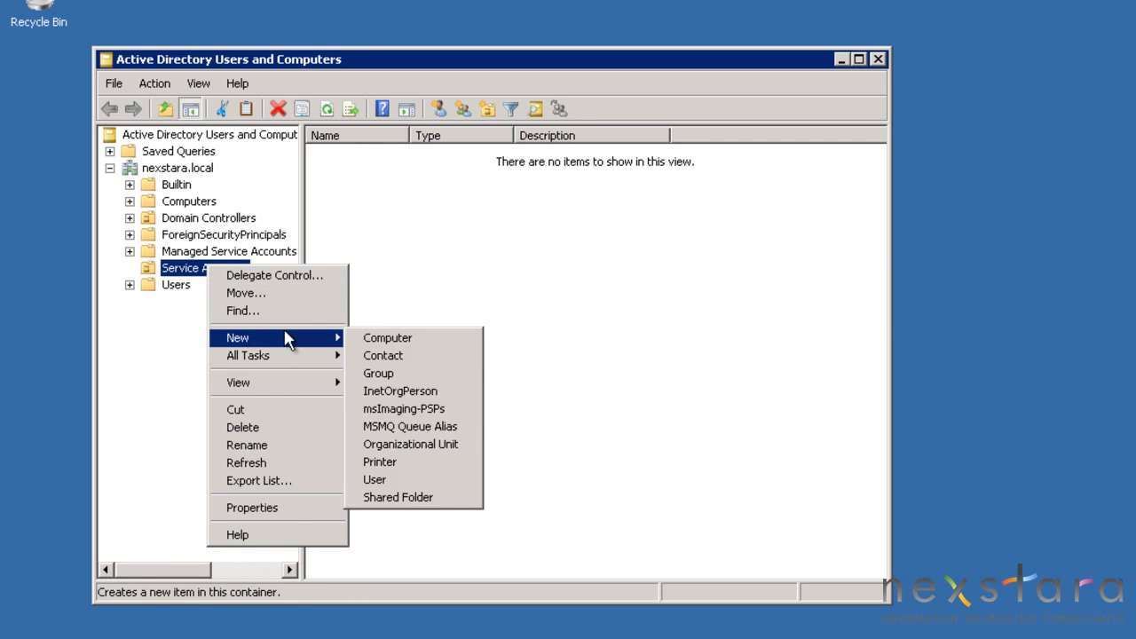
click(379, 478)
- Give the new user the first name Backup, last name Exec and logon name _backupExec, and continue
text(Backup)
key(Tab)
text(Exec)
key(Tab)
key(Tab)
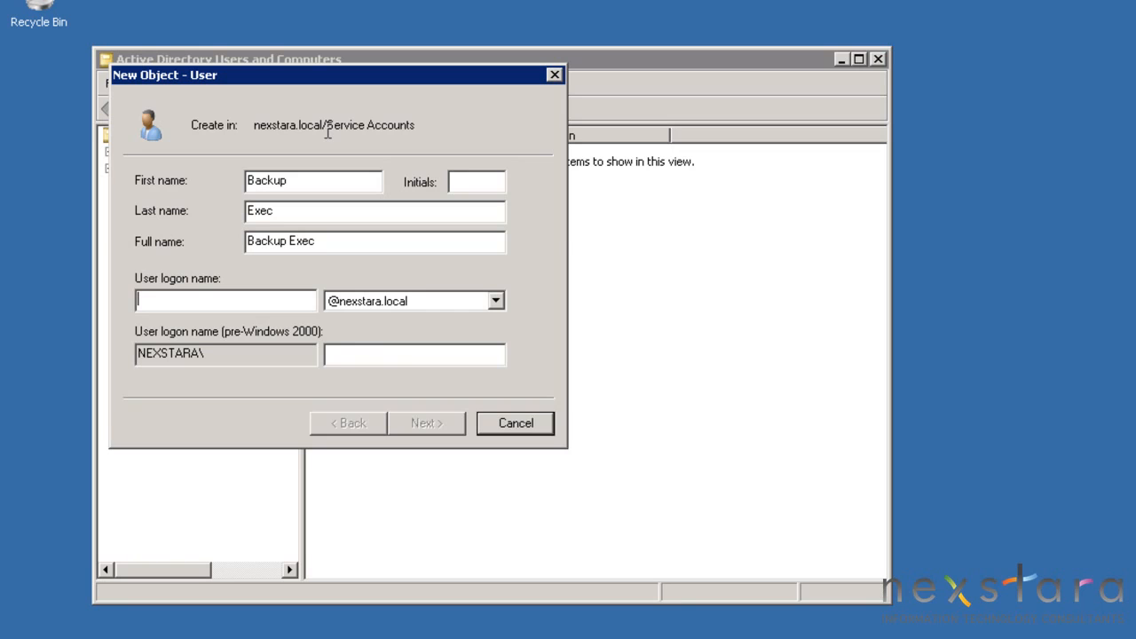
text(_backupExec)
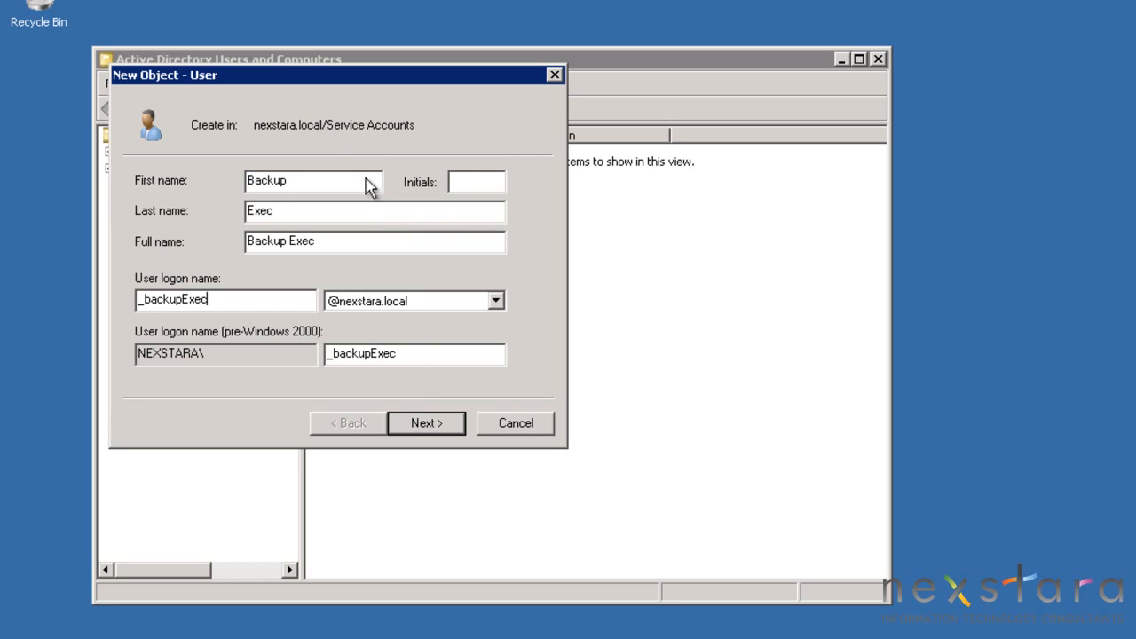
click(431, 423)
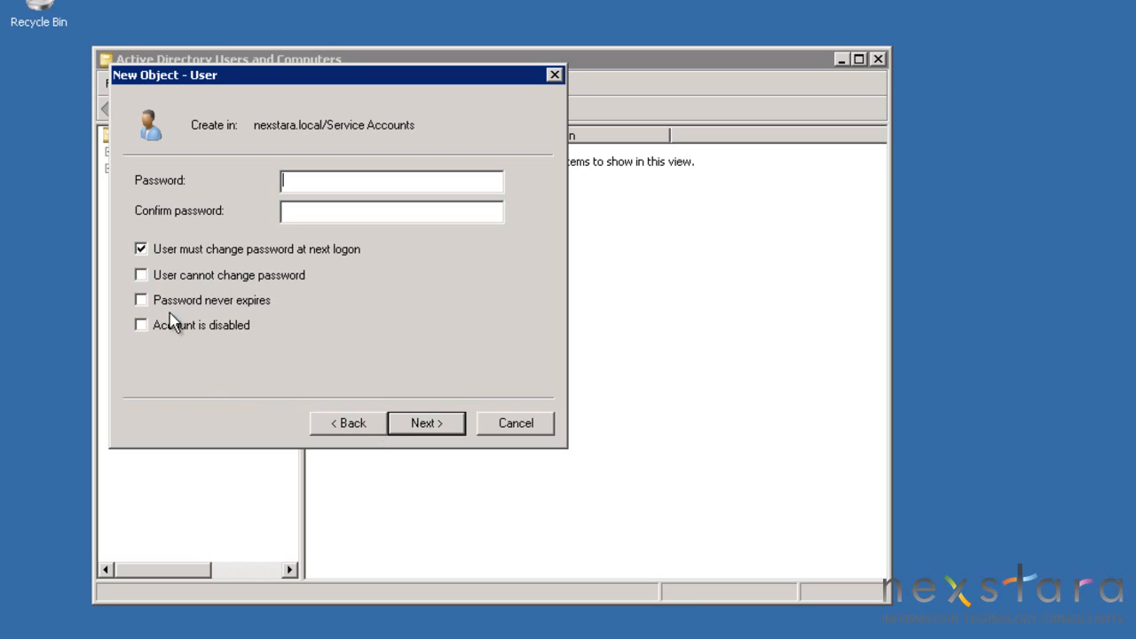
- Turn off the password change at next logon, and enable User cannot change password and Password never expires
click(142, 252)
click(142, 274)
click(142, 300)
- Enter and confirm the service account's password, finish creating the user, and close Active Directory Users and Computers
click(330, 181)
text(••••••••••)
key(Tab)
text(••••••••••)
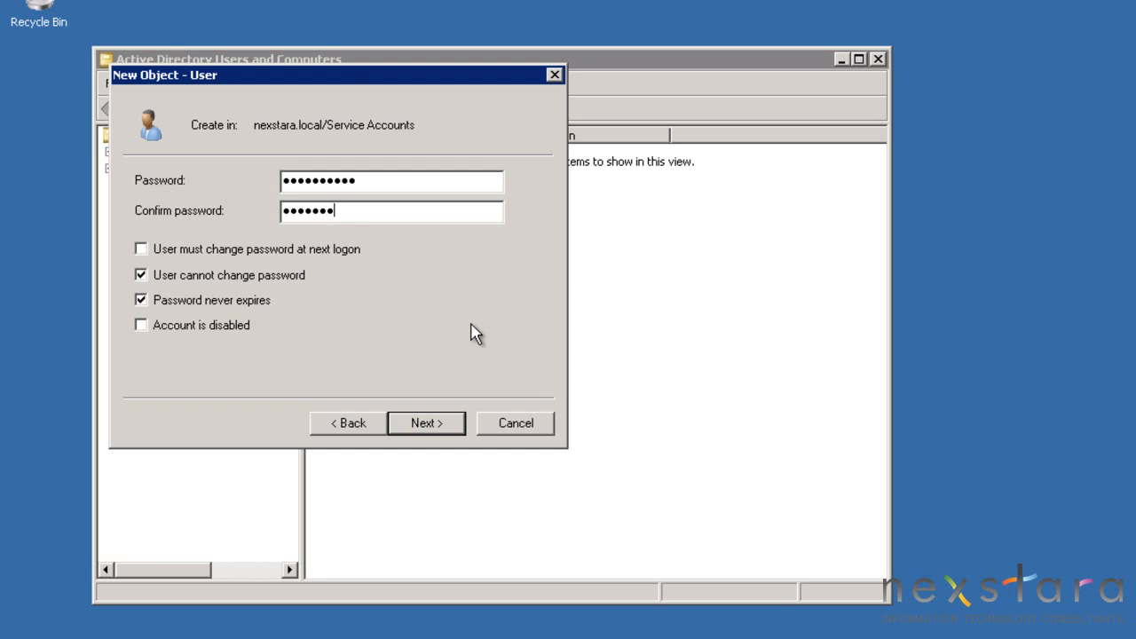
click(423, 424)
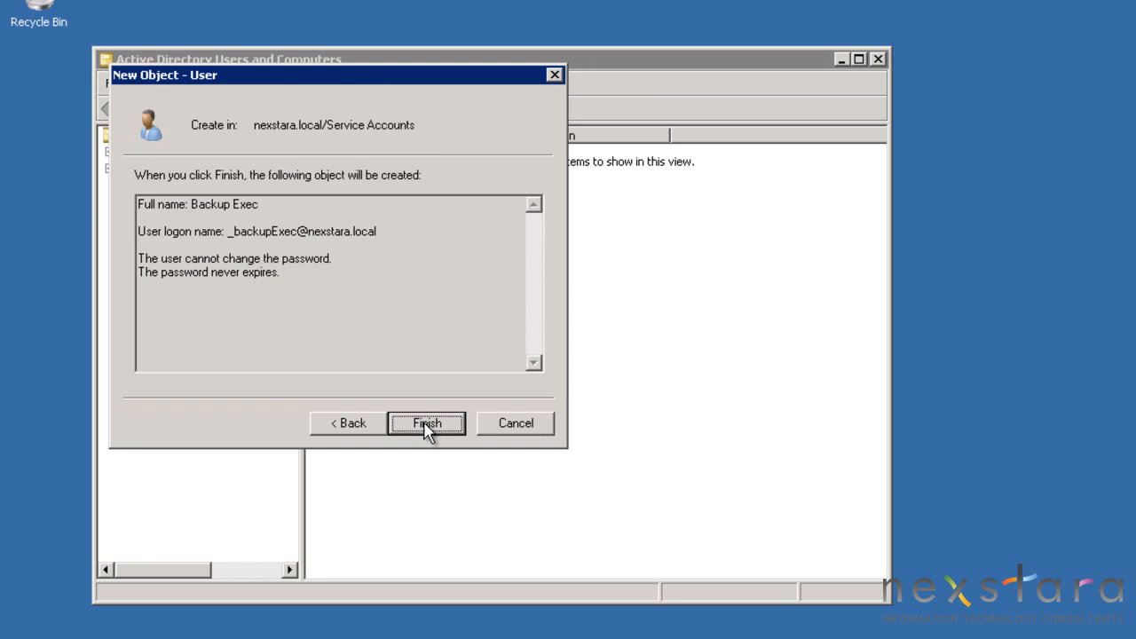
click(426, 426)
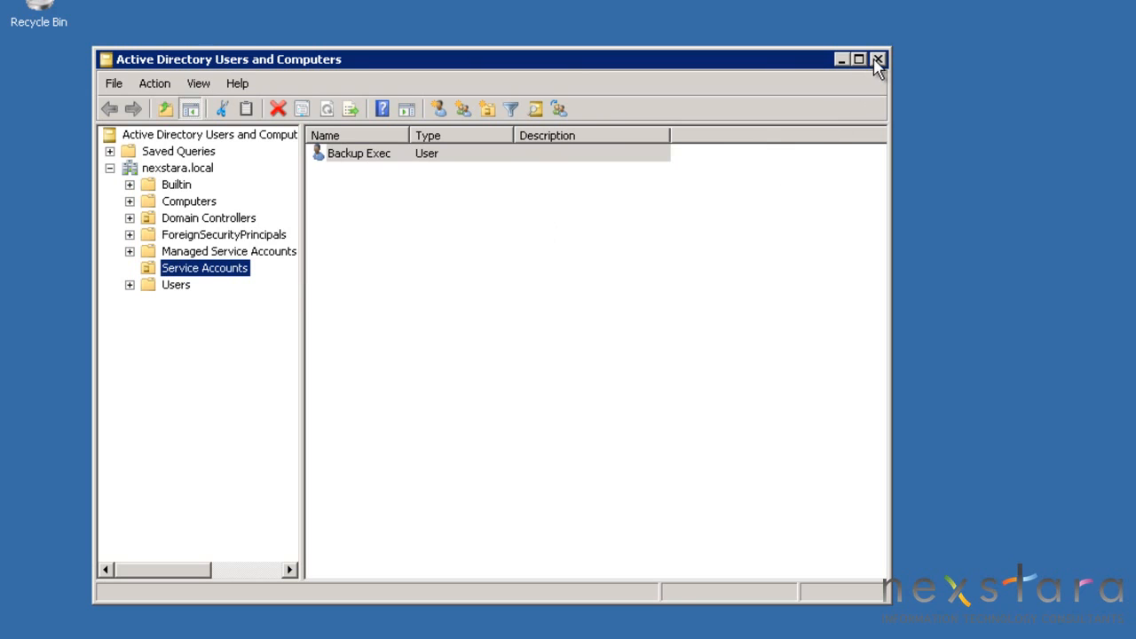
click(877, 60)
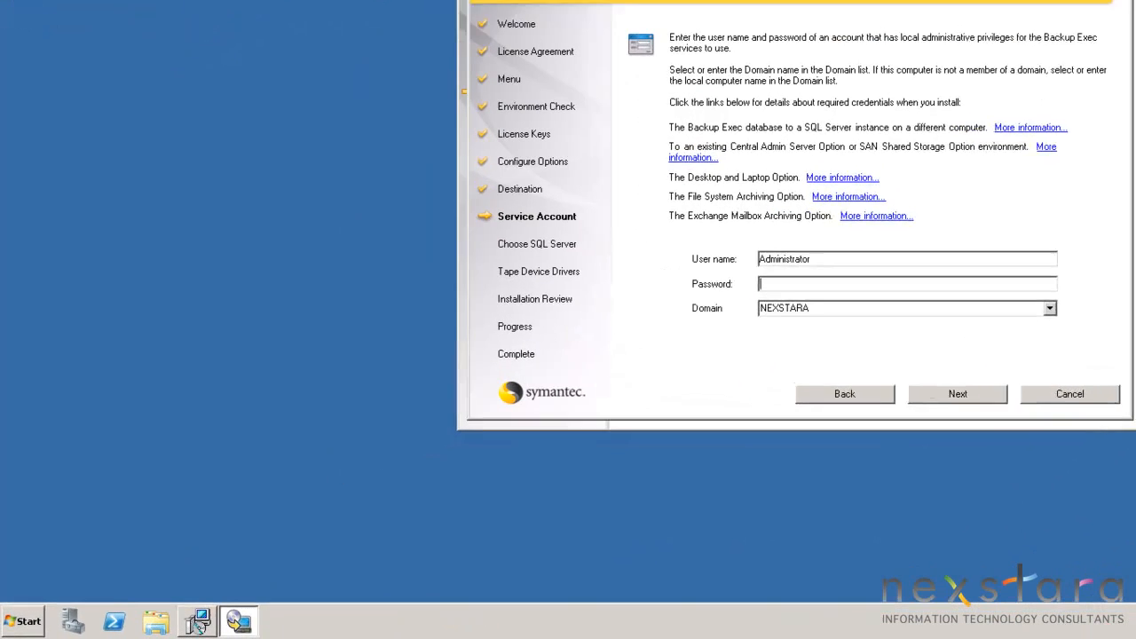
- Open an empty Microsoft Management Console by running mmc
click(26, 619)
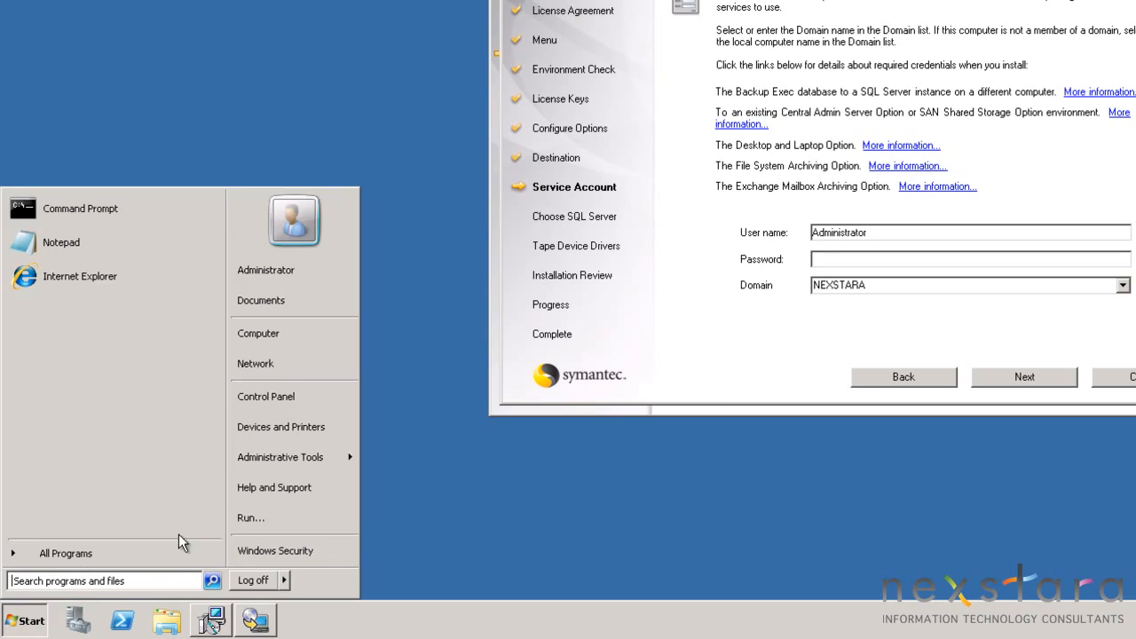
click(240, 519)
text(mmc)
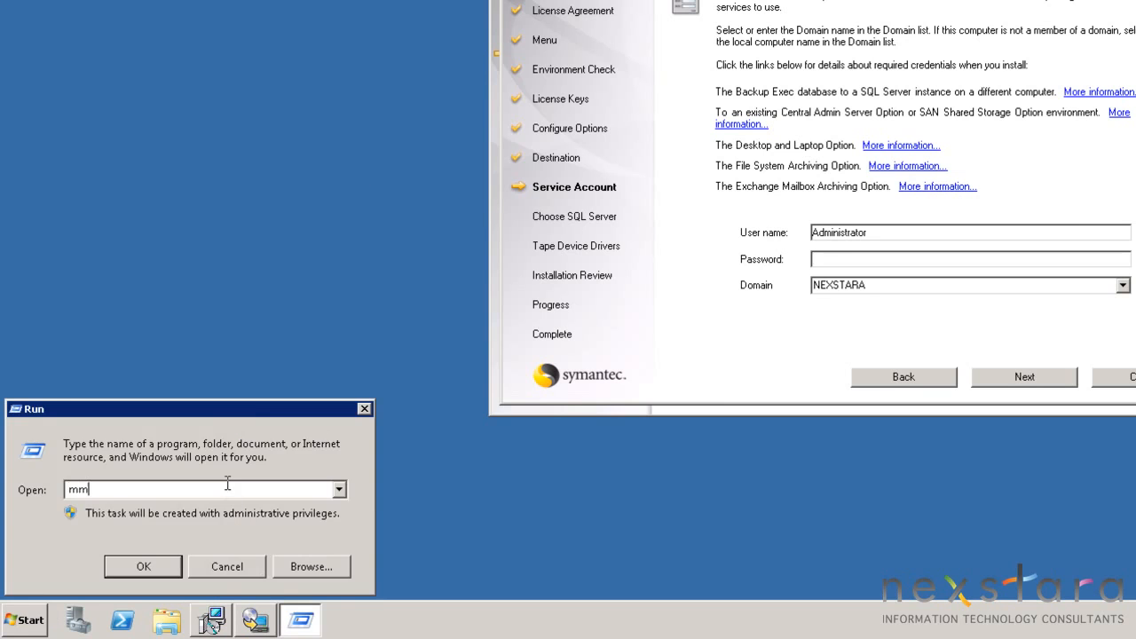
key(Return)
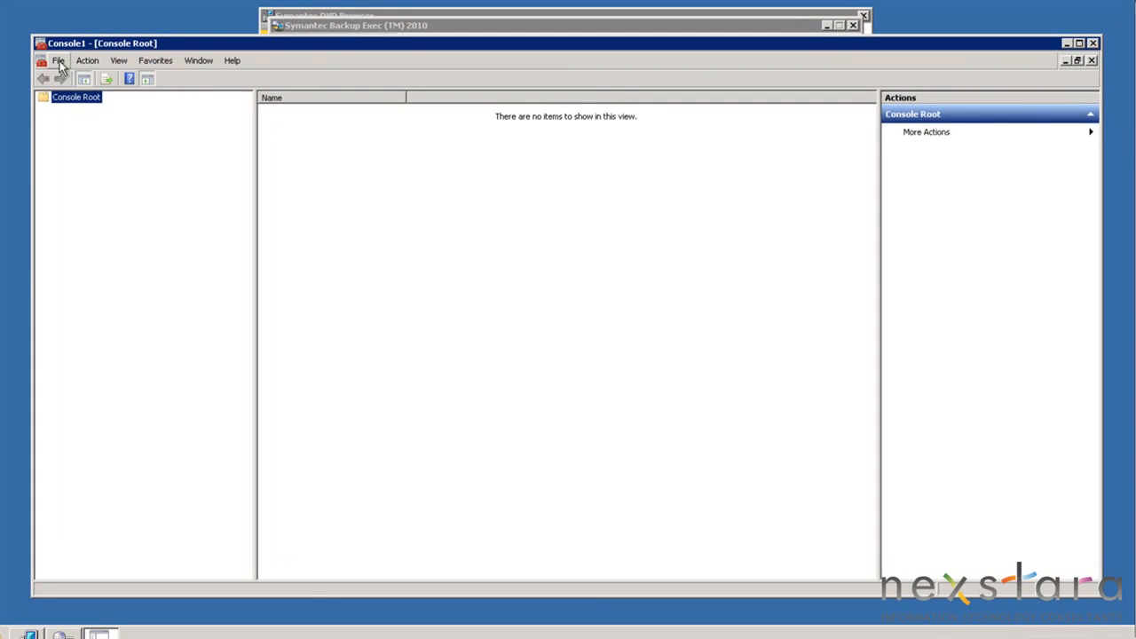
- Add the Local Users and Groups snap-in for the local computer to the console
click(58, 62)
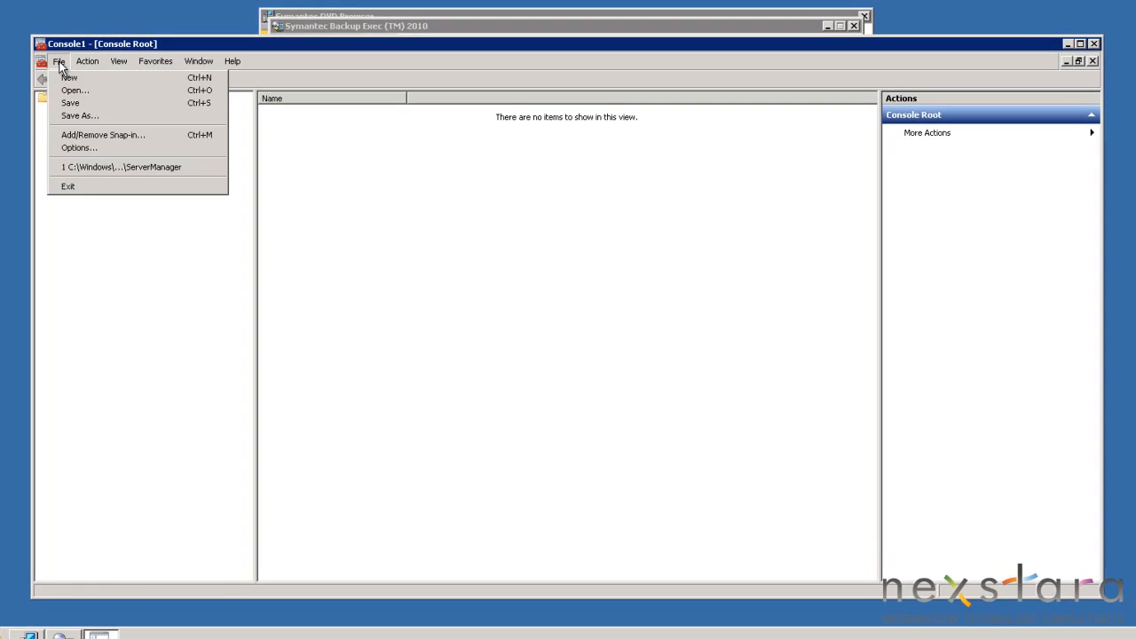
click(92, 135)
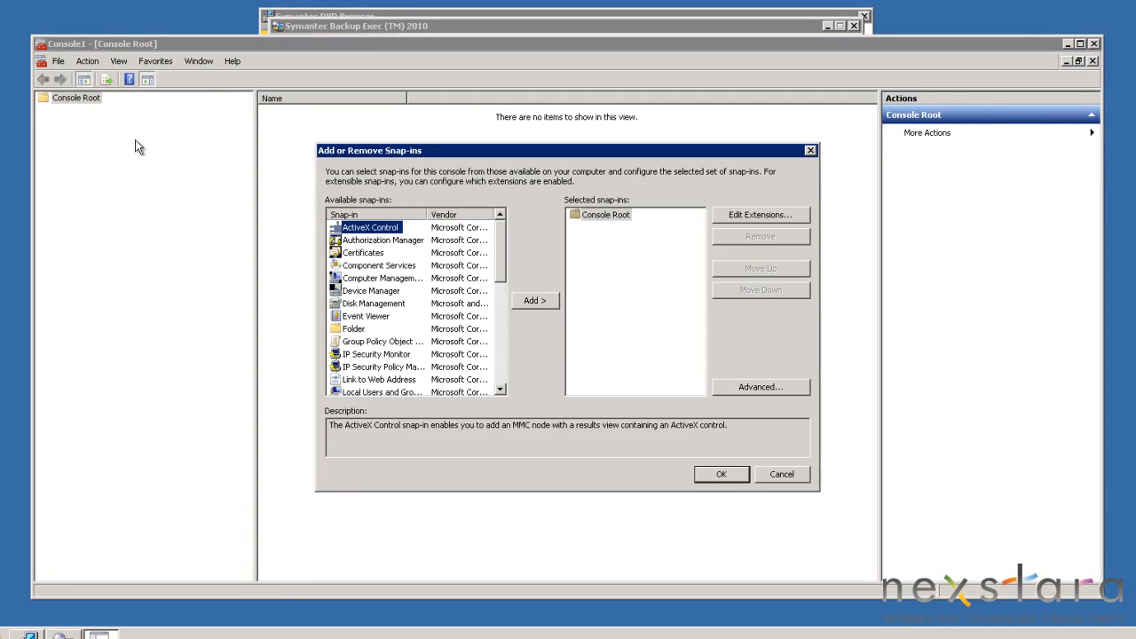
click(367, 392)
click(540, 302)
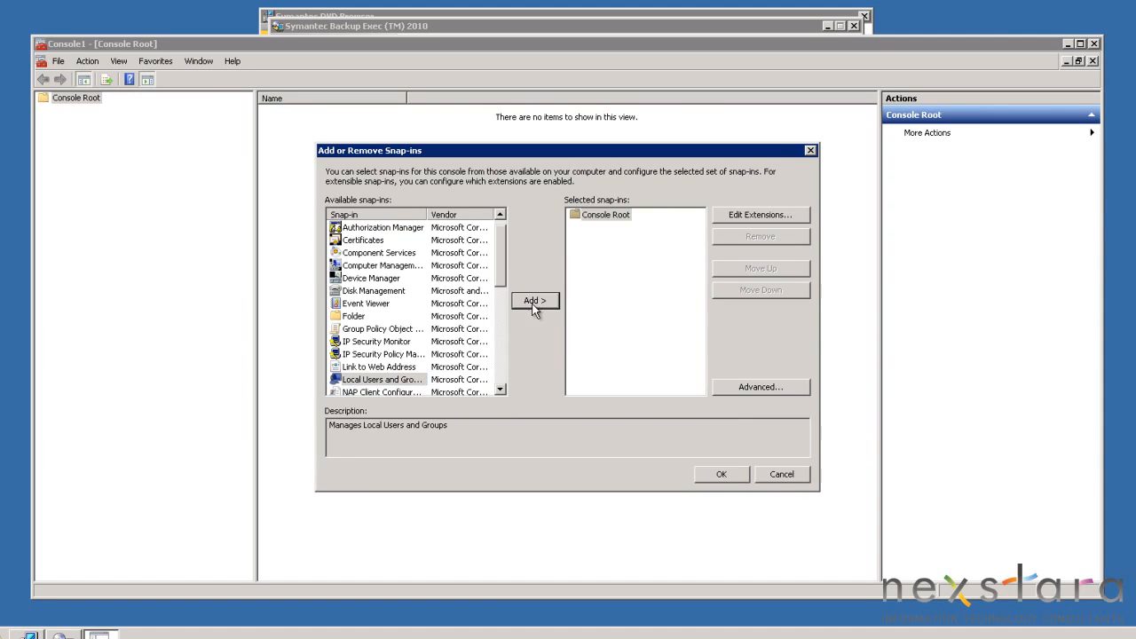
click(619, 399)
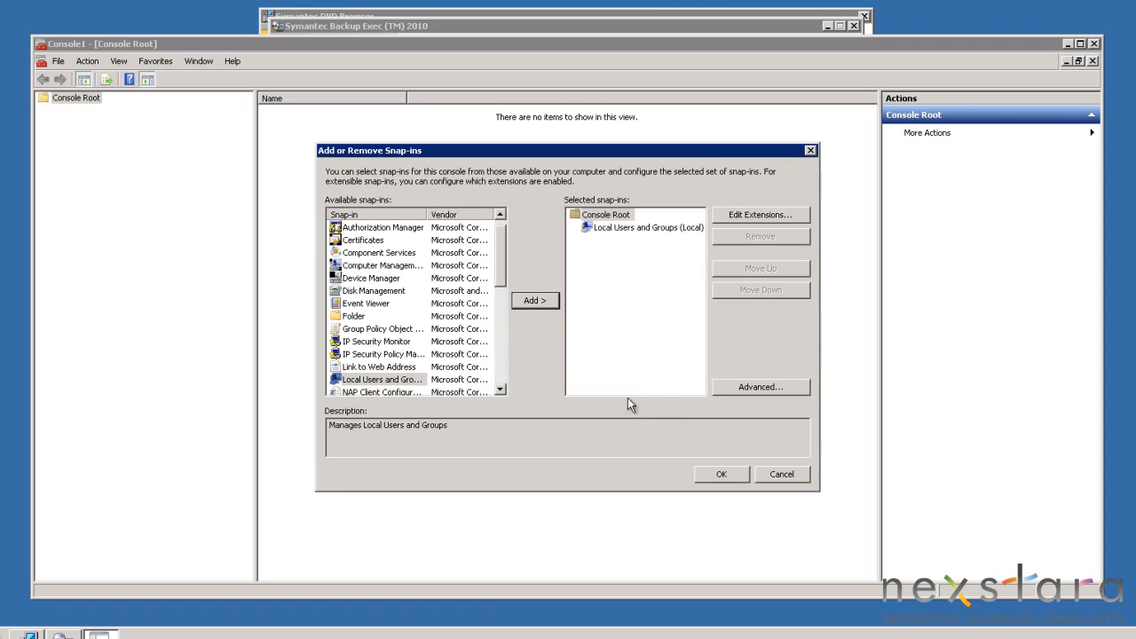
click(730, 473)
- Add the domain account _backupExec to the local Administrators group, and close the management console
click(43, 110)
click(90, 135)
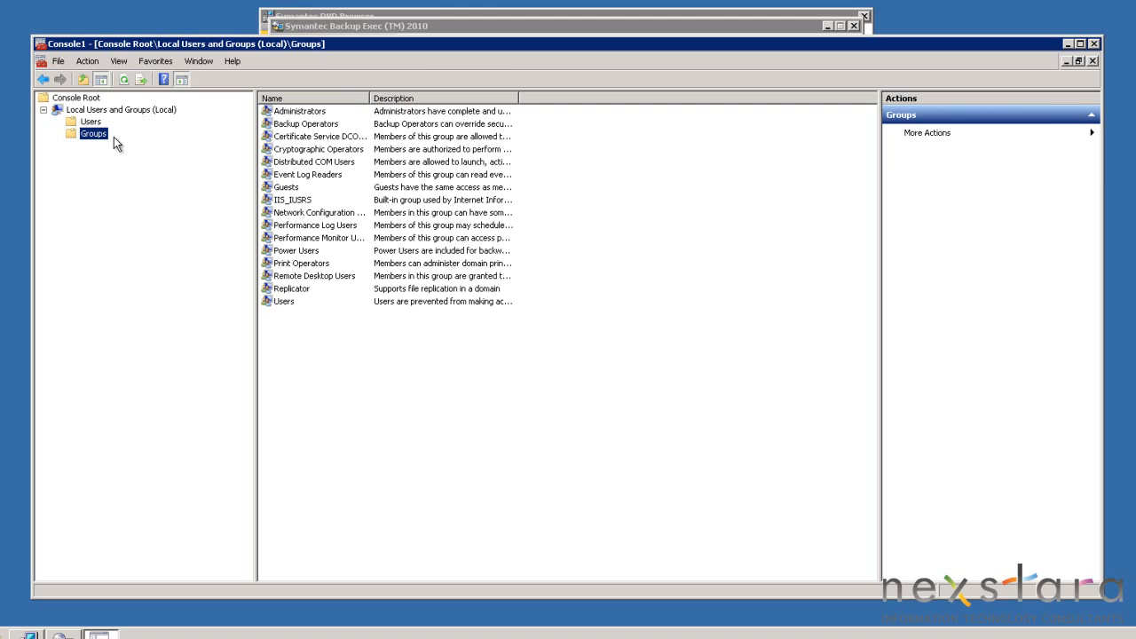
double_click(295, 113)
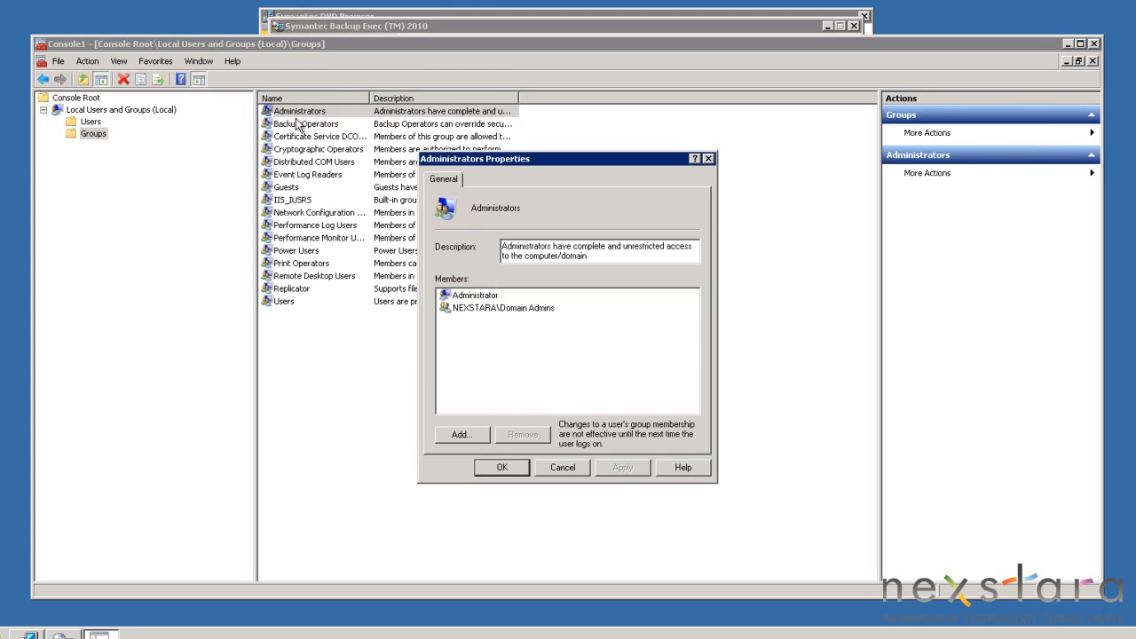
click(470, 440)
text(_backupExec)
click(720, 284)
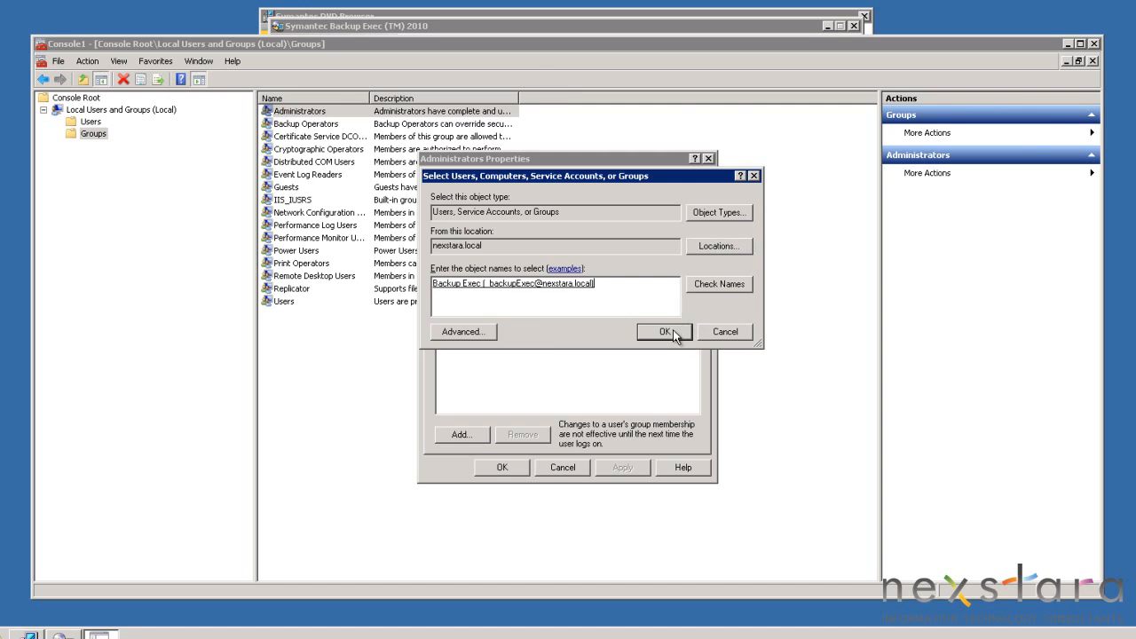
click(672, 330)
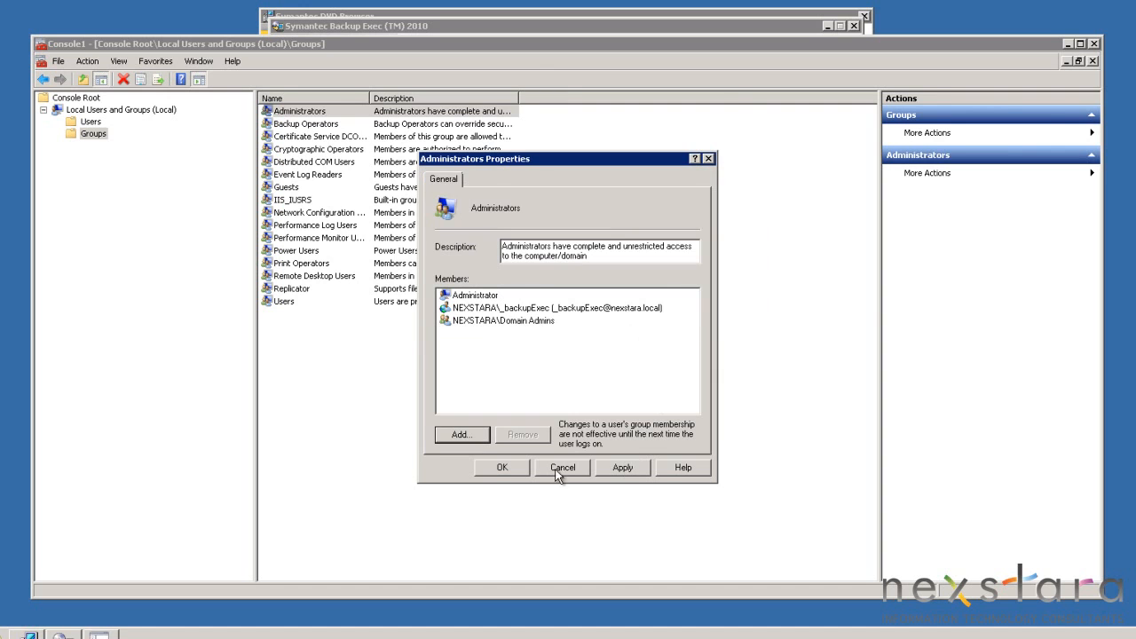
click(504, 468)
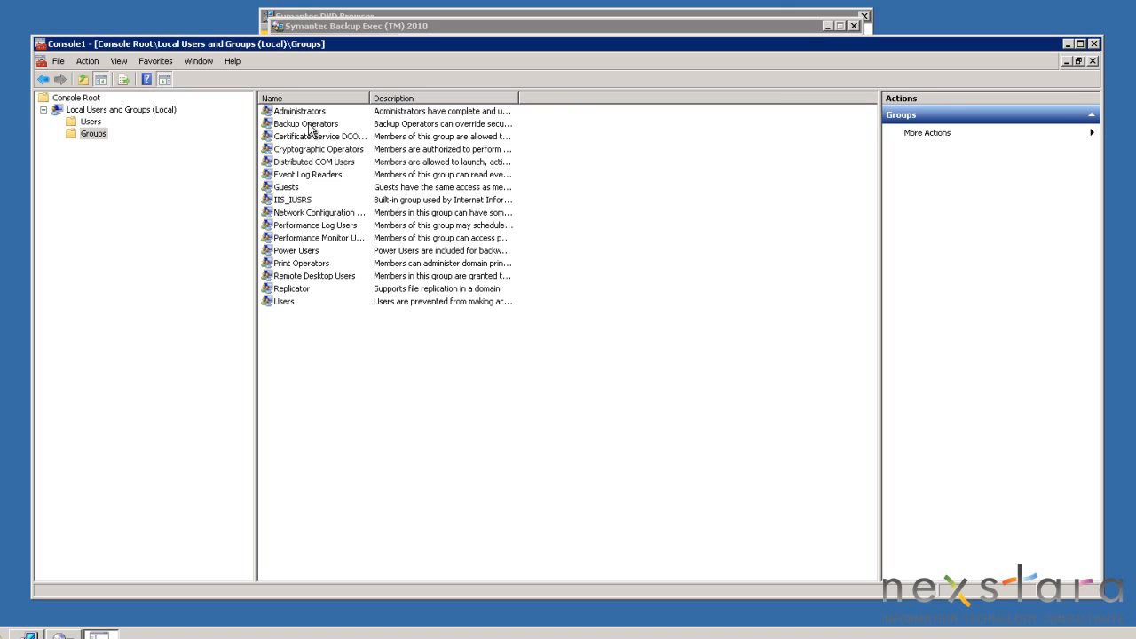
click(1094, 43)
click(591, 355)
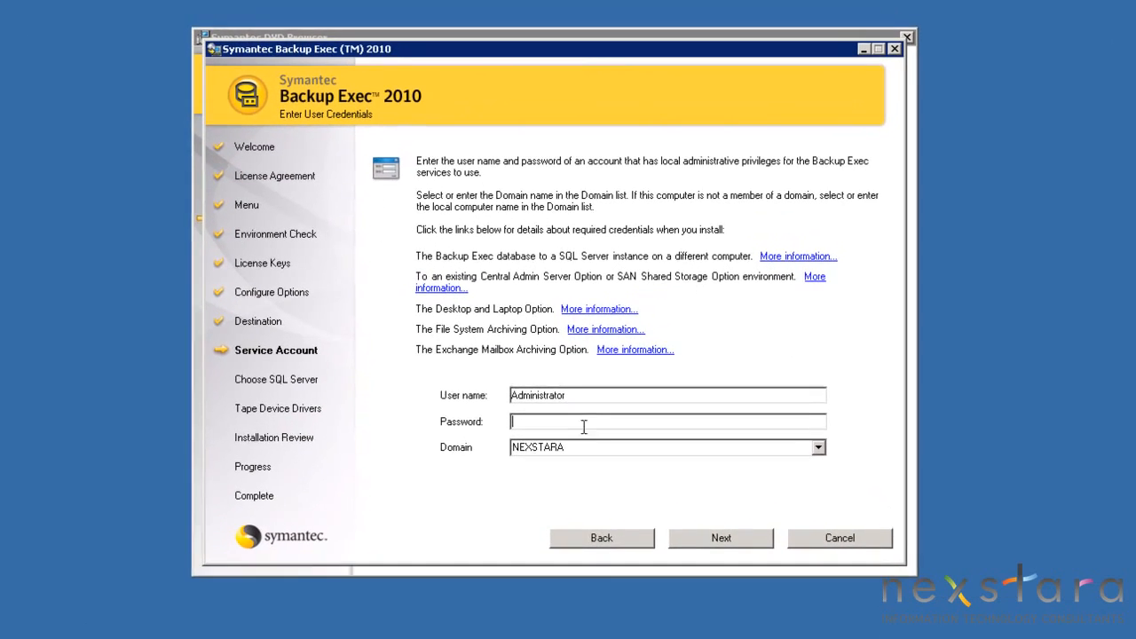
- Set the installer's service account to _backupExec in the NEXSTARA domain, enter its password, and accept the granted rights
drag(590, 396, 464, 386)
text(_back)
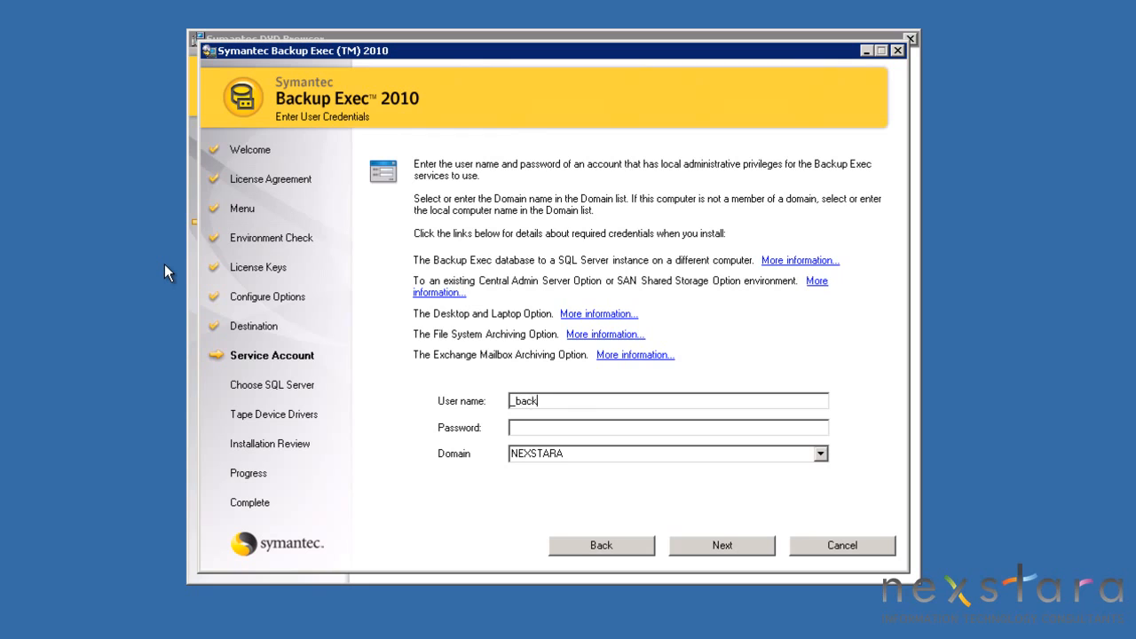
text(upExec)
key(Tab)
text(*********)
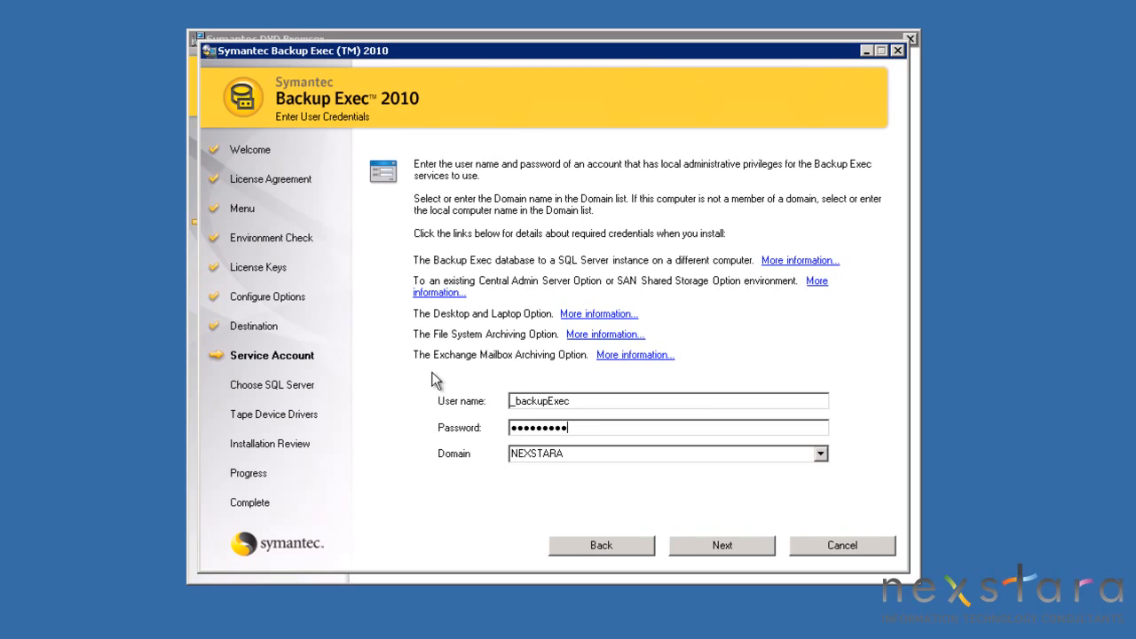
click(685, 545)
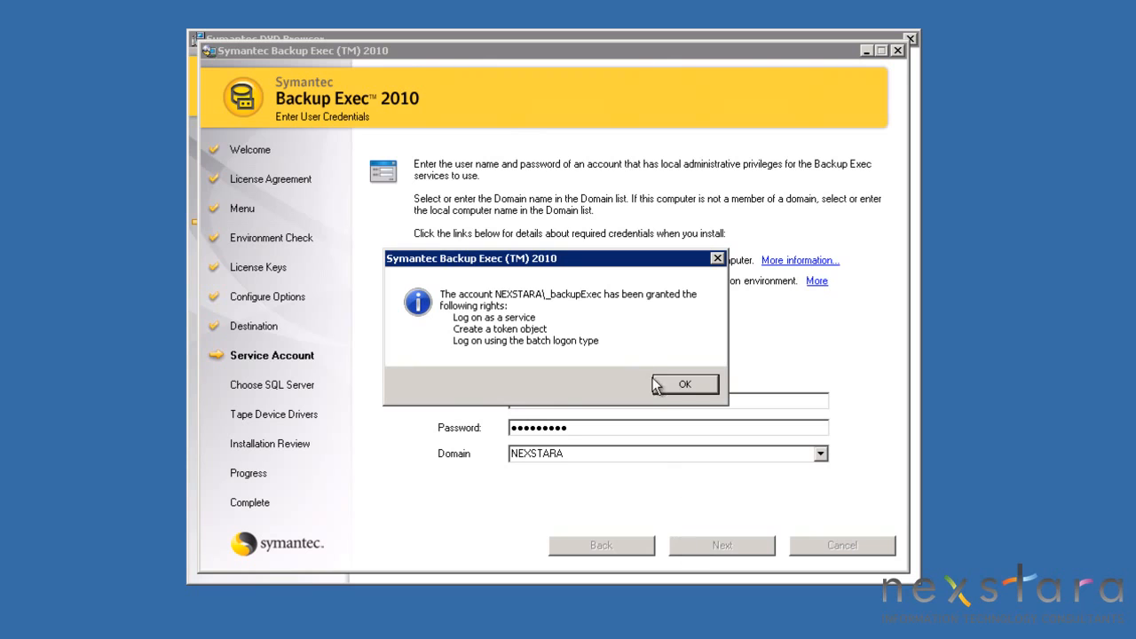
click(684, 385)
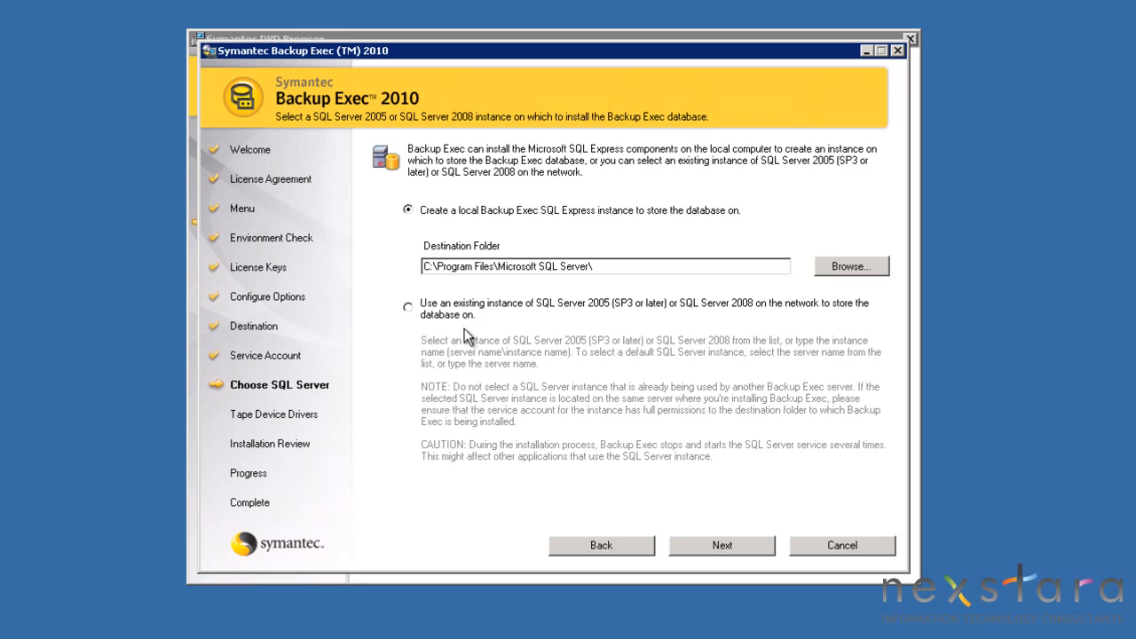
- Set the local SQL Express instance's destination folder to D:\Program Files\Microsoft SQL Server\ and continue
click(433, 267)
key(BackSpace)
key(BackSpace)
text(D)
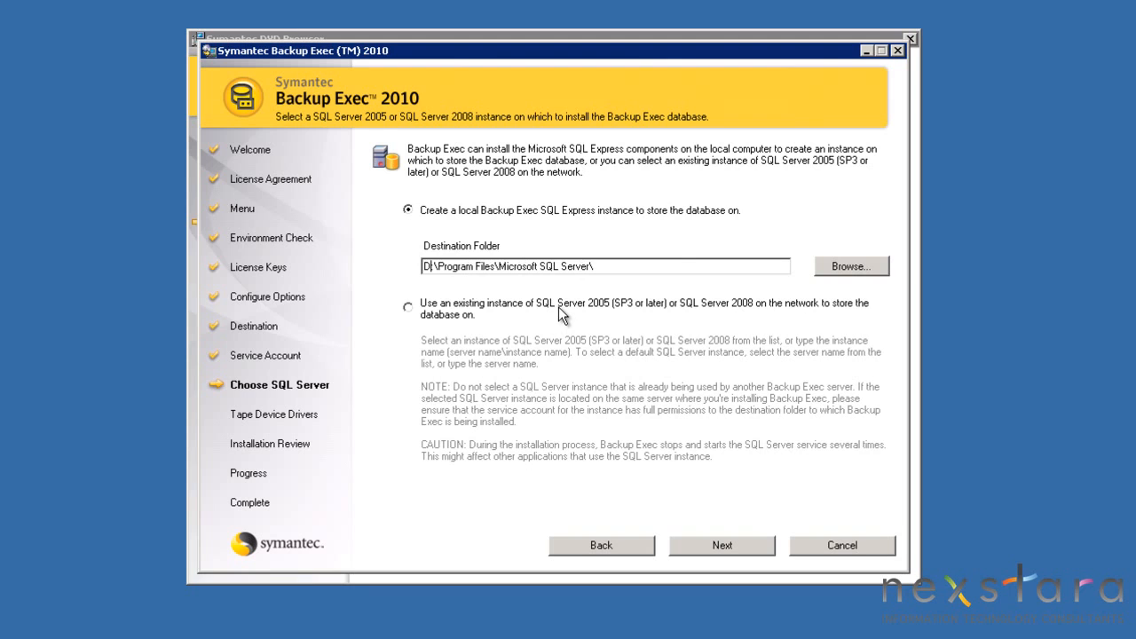
click(674, 262)
click(718, 547)
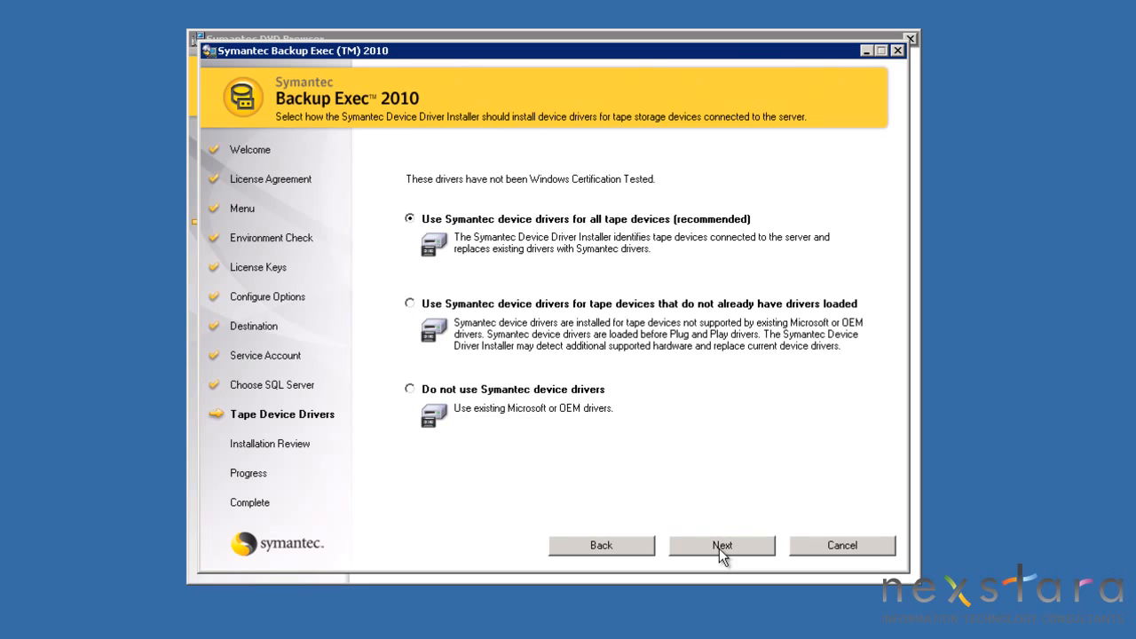
- Install with the recommended Symantec drivers for all tape devices, and finish the wizard with View Readme turned off
click(719, 546)
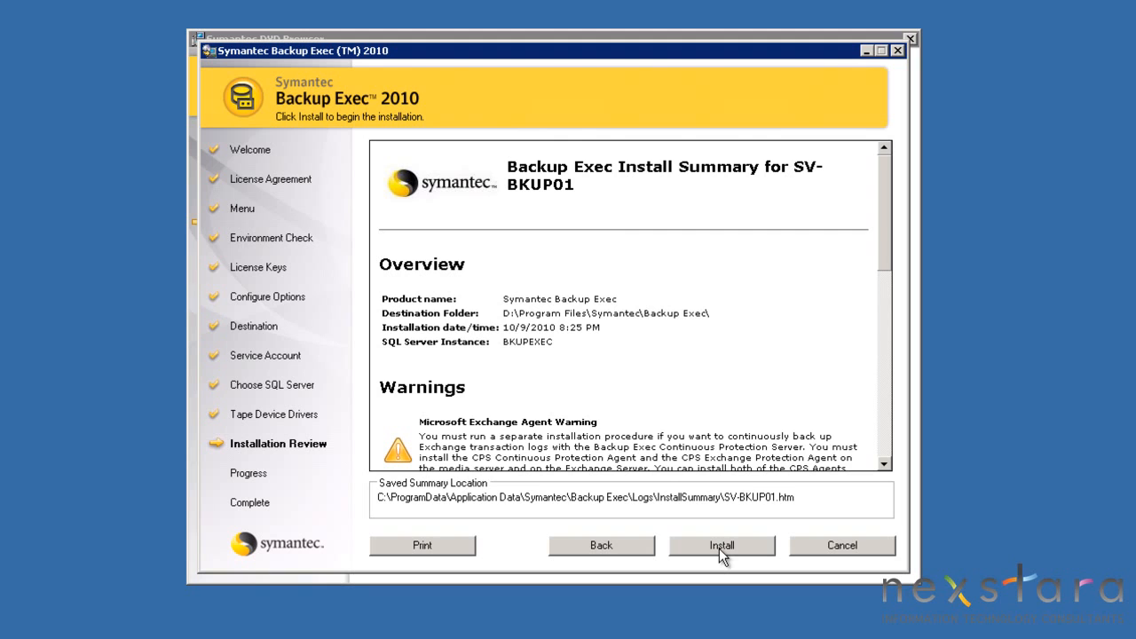
click(719, 548)
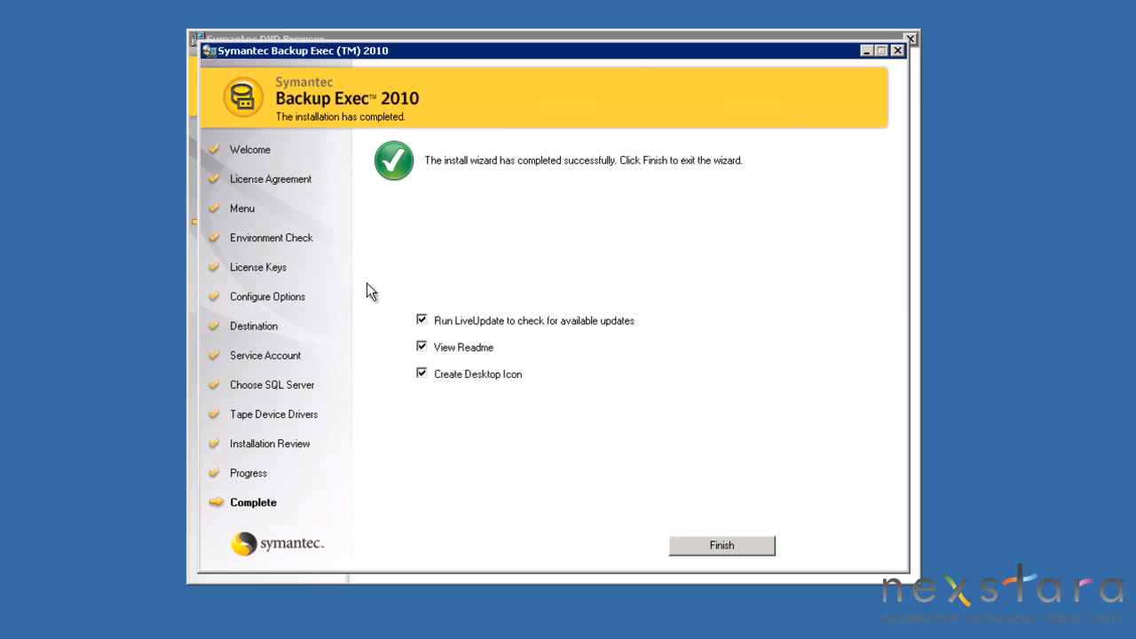
click(433, 352)
click(691, 541)
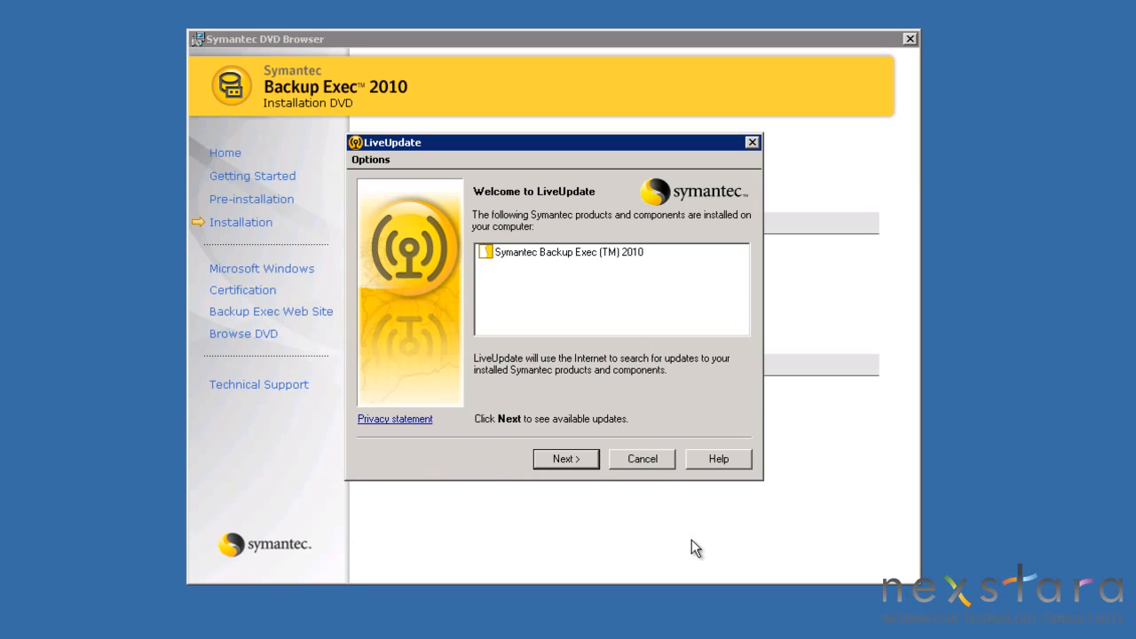
- Download and install the Backup Exec 2010 updates with LiveUpdate, and close the installation DVD browser
click(568, 464)
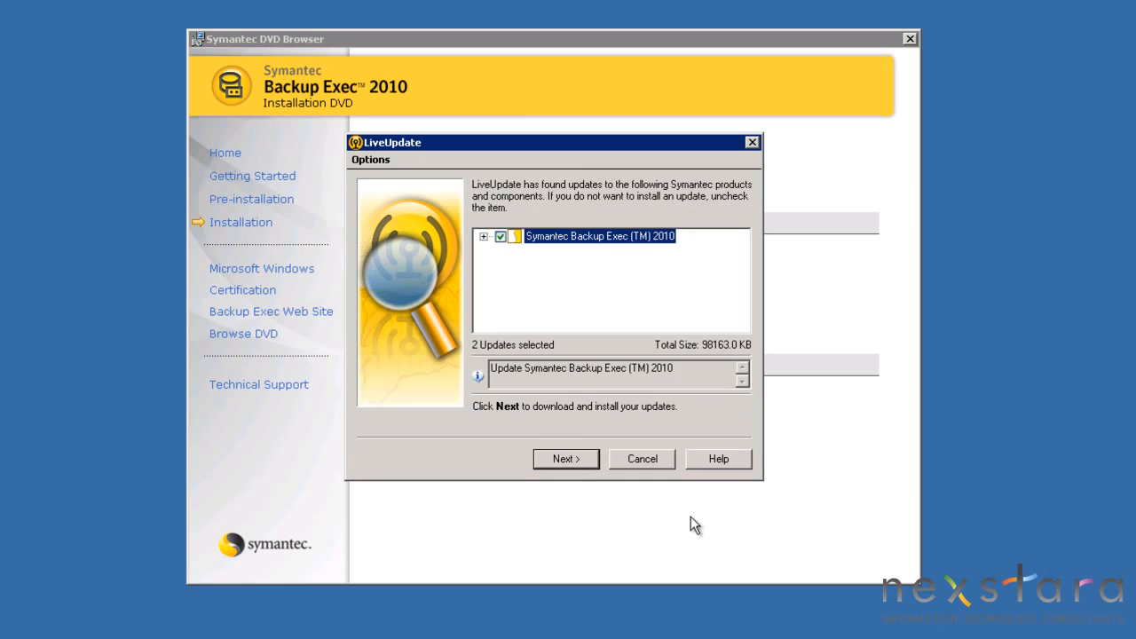
click(567, 460)
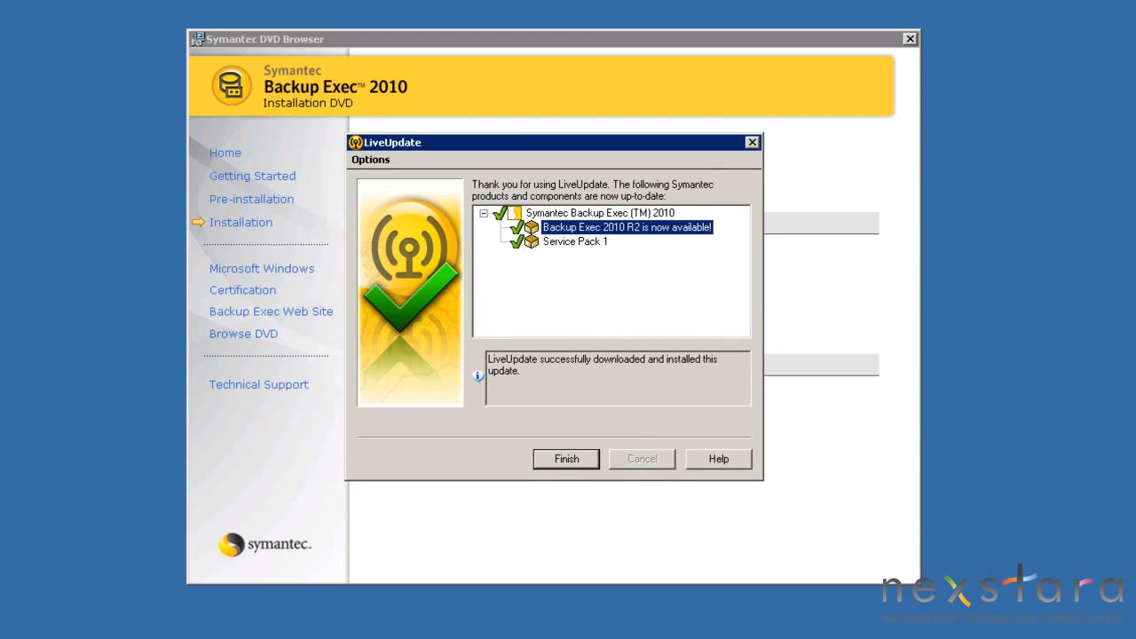
click(564, 462)
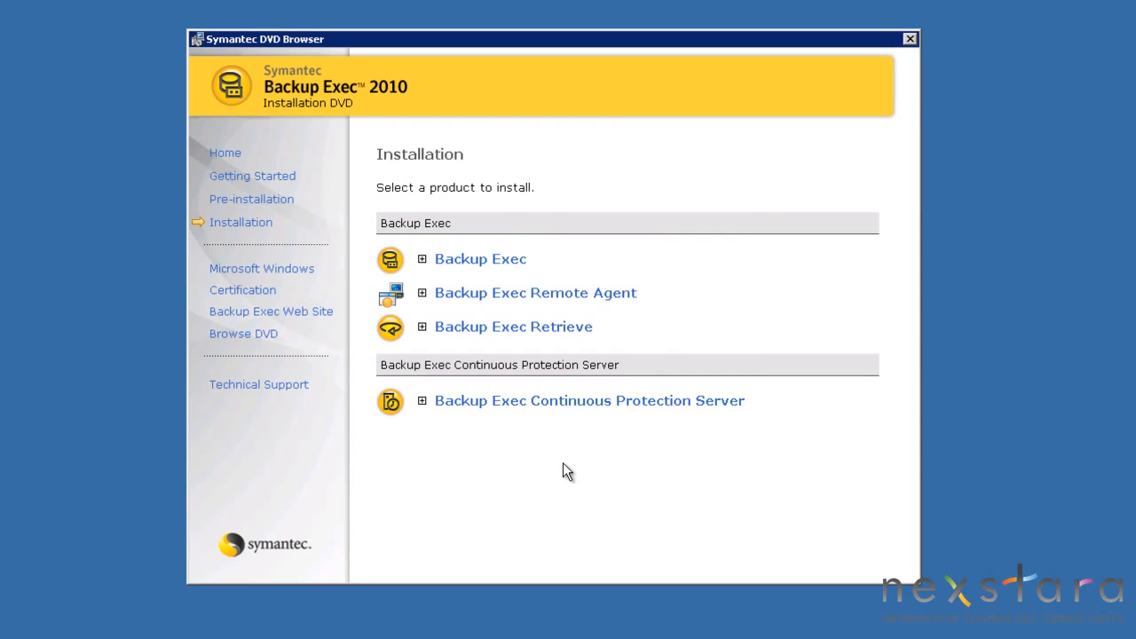
click(908, 39)
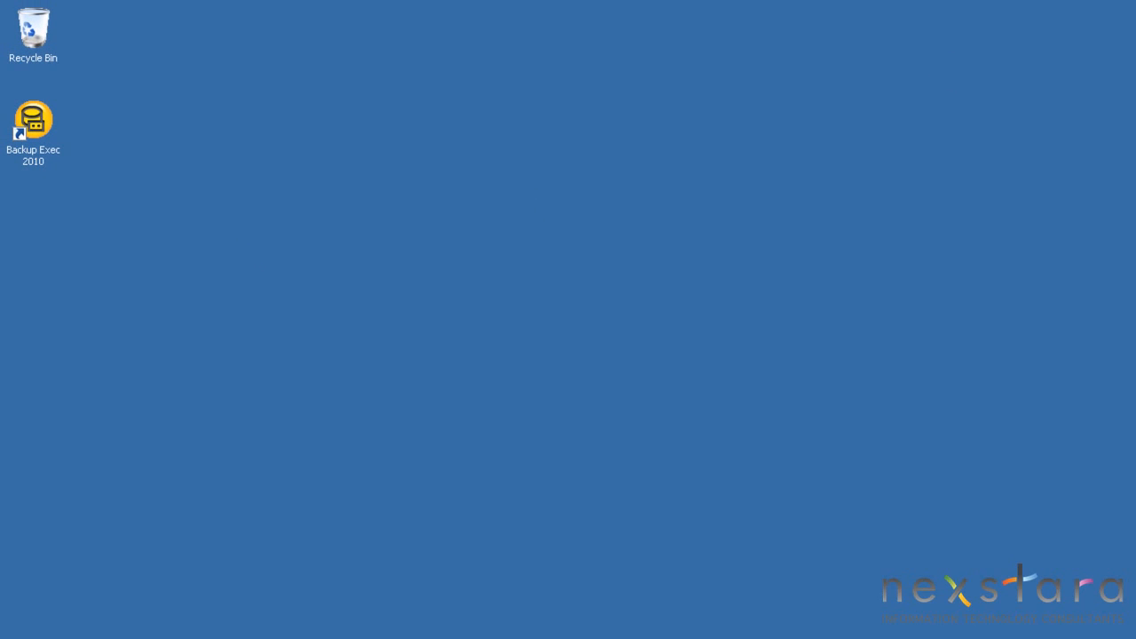
- Open Backup Exec 2010 from the desktop, look through the Job Setup, Job Monitor, Devices and Media views, and return to Home
double_click(37, 115)
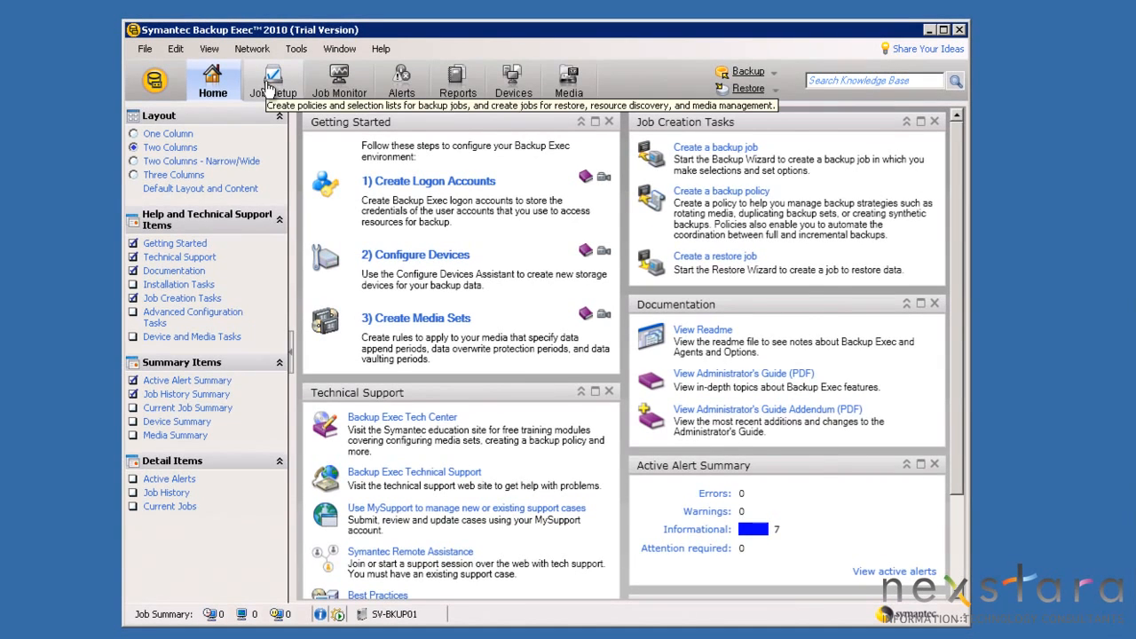
click(268, 86)
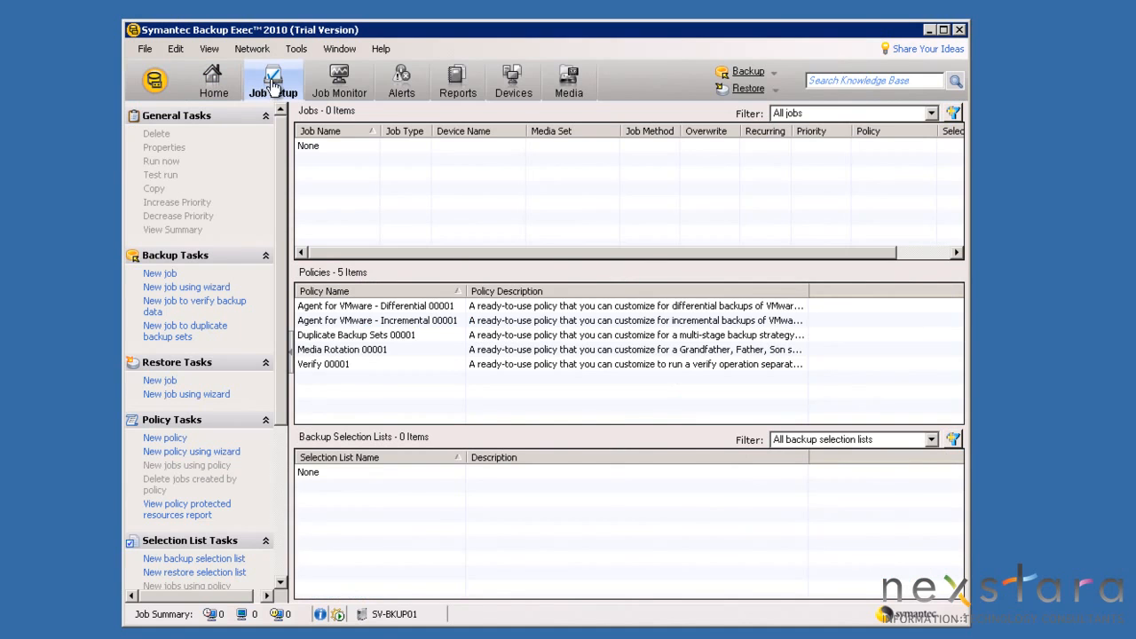
click(324, 80)
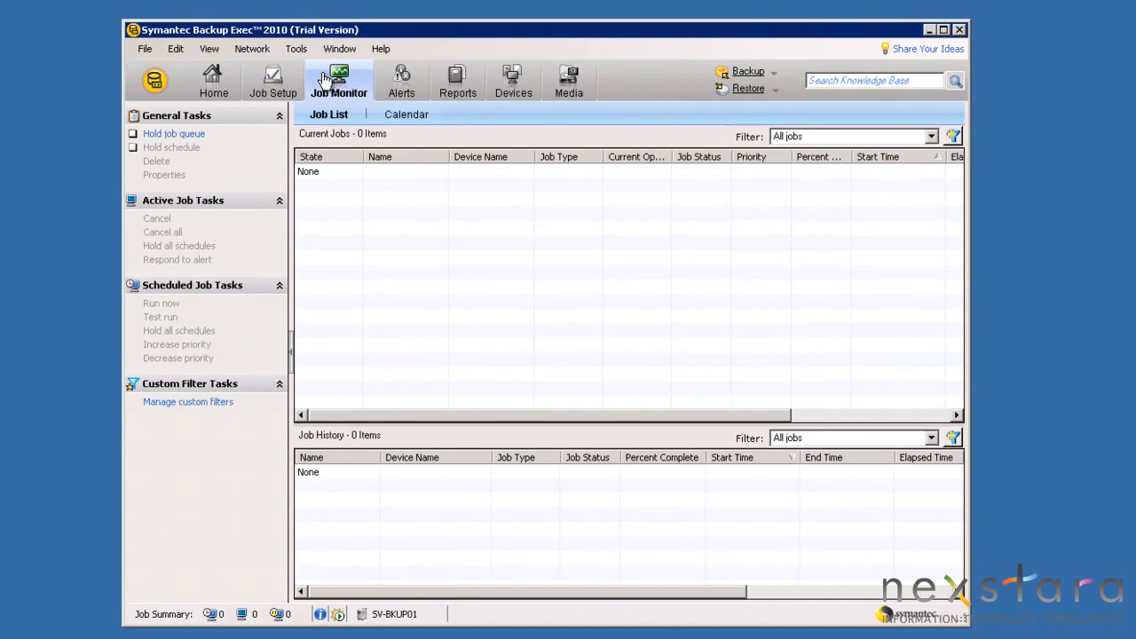
click(514, 94)
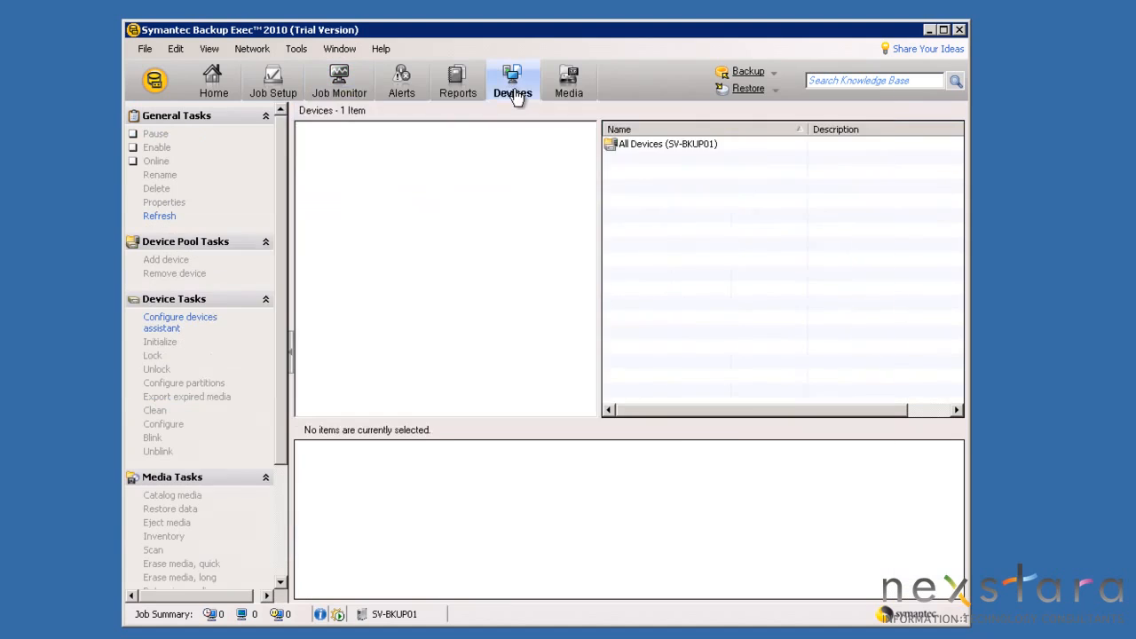
click(876, 100)
click(562, 94)
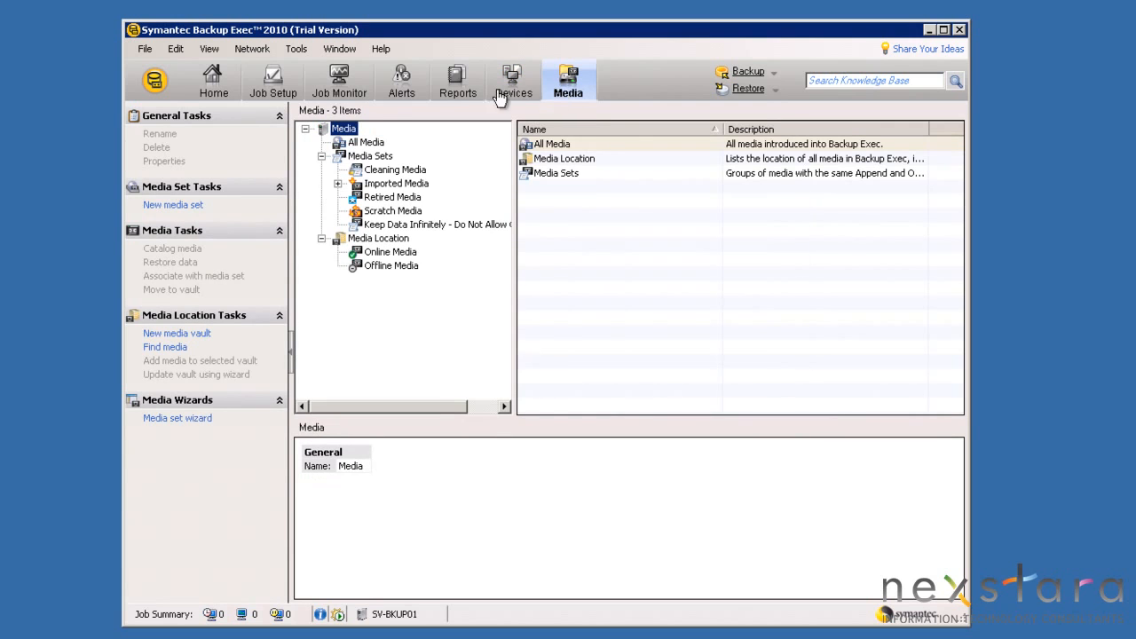
click(209, 87)
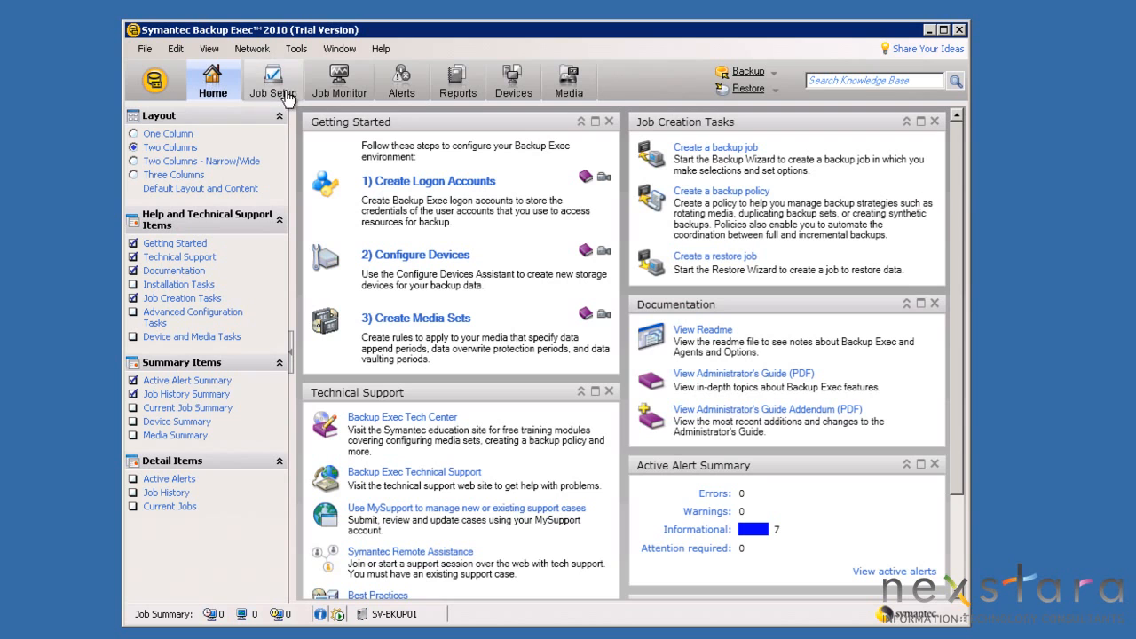